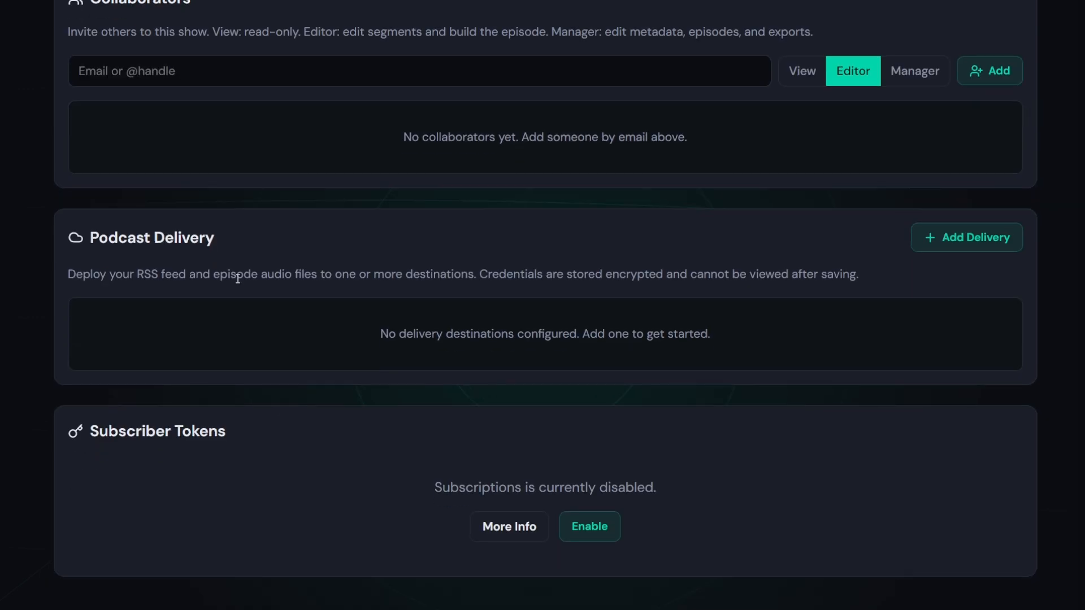
# Enable subscriber tokens for the show
pyautogui.tripleClick(163, 434)
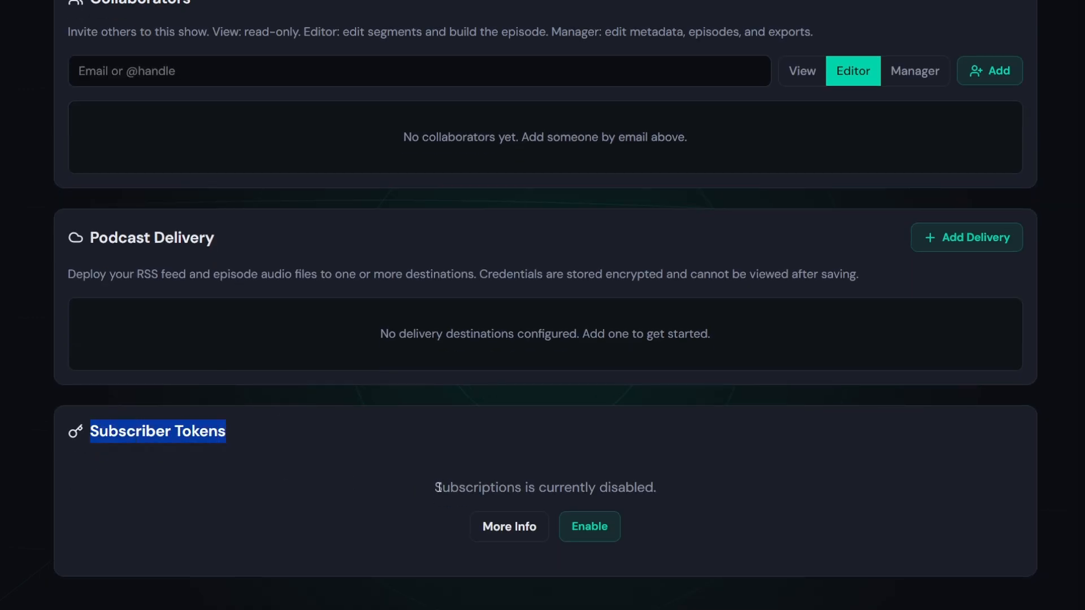
pyautogui.moveTo(443, 487); pyautogui.dragTo(623, 485)
pyautogui.click(607, 531)
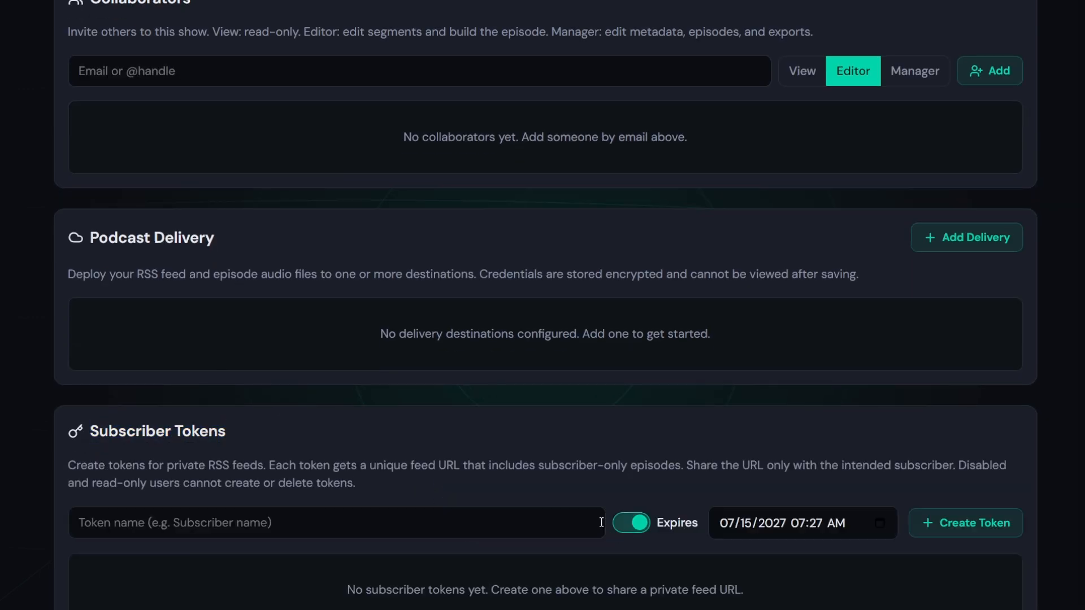
# Review the Stripe Payments and Stripe Subscriptions sections, noting no Stripe accounts exist yet
pyautogui.scroll(-2, 382, 421)
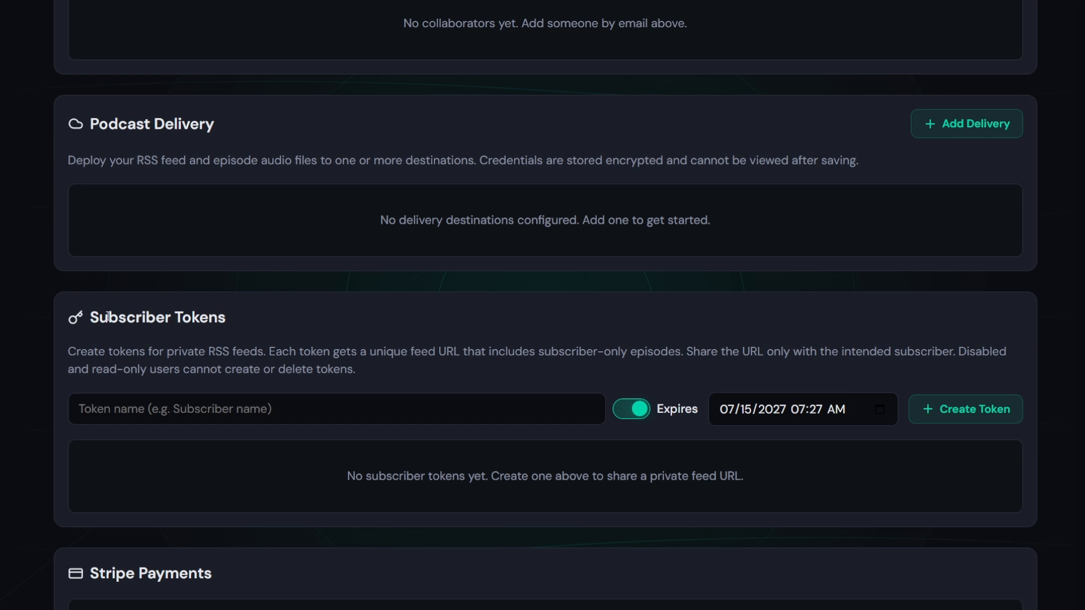
pyautogui.moveTo(108, 317); pyautogui.dragTo(429, 437)
pyautogui.moveTo(411, 477); pyautogui.dragTo(556, 476)
pyautogui.scroll(-3, 322, 354)
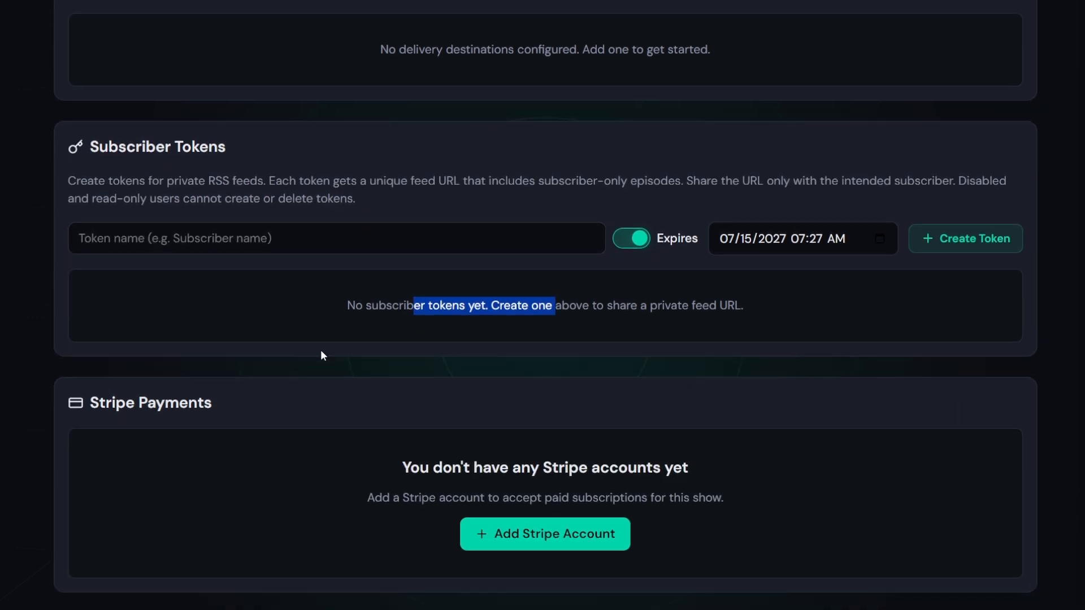
pyautogui.click(306, 357)
pyautogui.scroll(-1, 307, 357)
pyautogui.moveTo(106, 346); pyautogui.dragTo(214, 351)
pyautogui.click(262, 346)
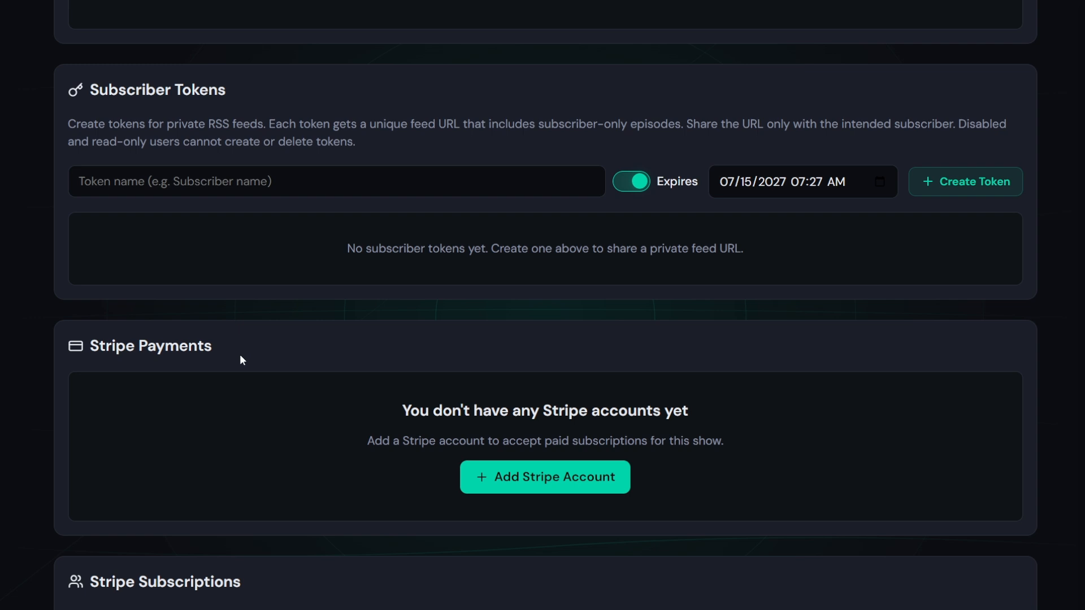
pyautogui.scroll(-2, 169, 317)
pyautogui.scroll(1, 339, 404)
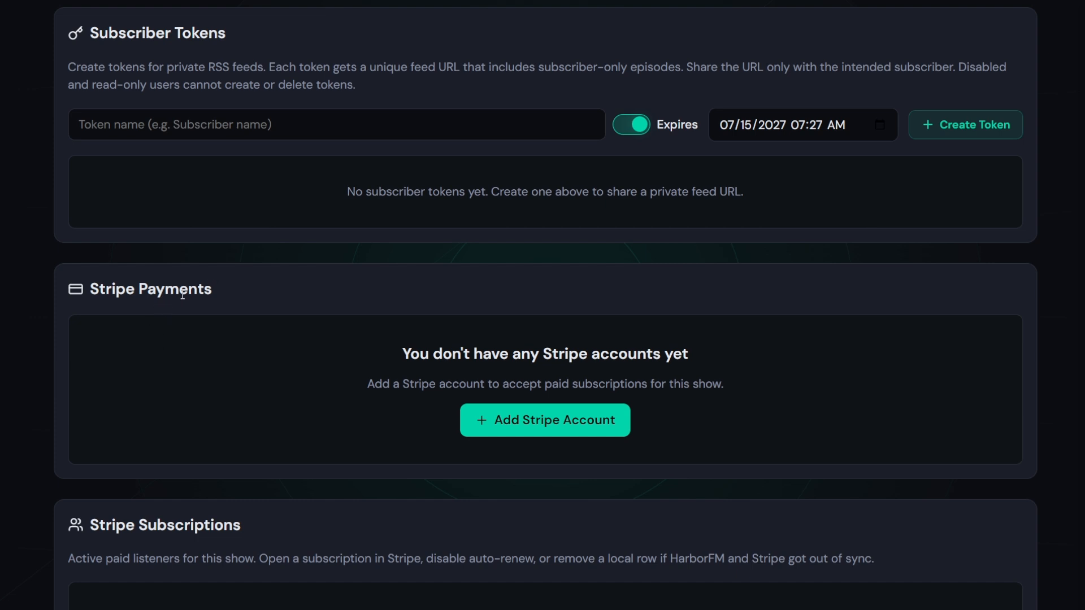
pyautogui.scroll(-2, 318, 284)
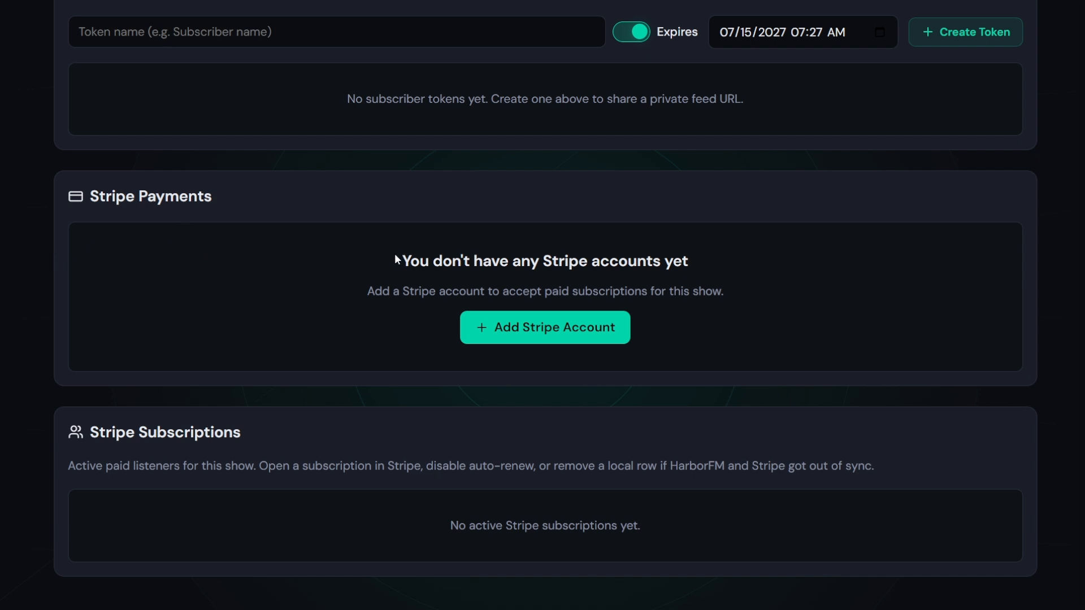
pyautogui.moveTo(396, 256); pyautogui.dragTo(709, 252)
pyautogui.click(524, 348)
# Add a Stripe account named 'Test Stripe' in Test mode and continue to the API keys step
pyautogui.click(532, 337)
pyautogui.scroll(-1, 260, 304)
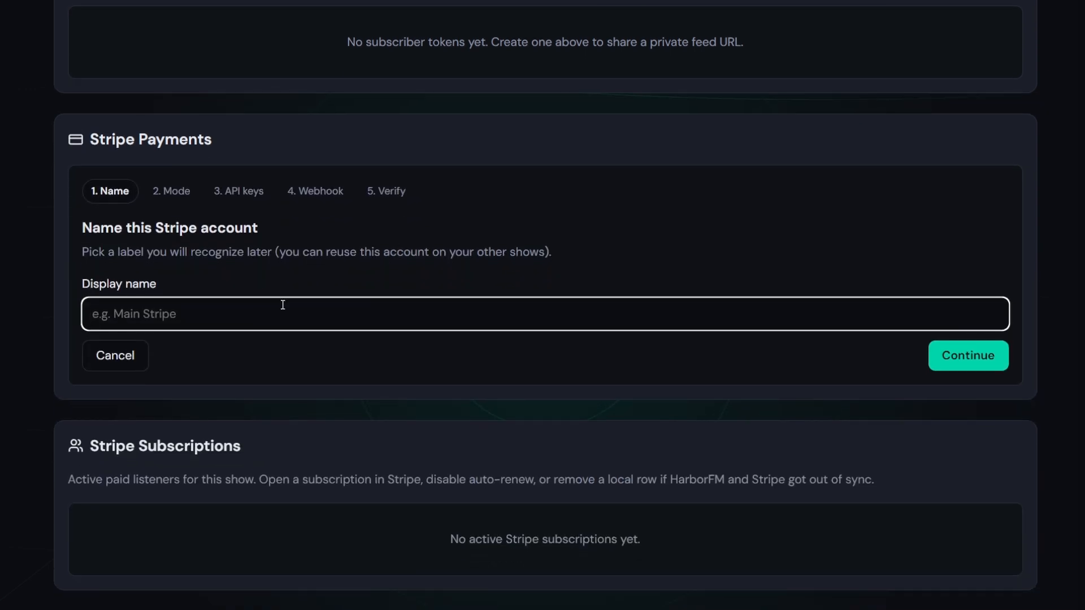
pyautogui.write('Test')
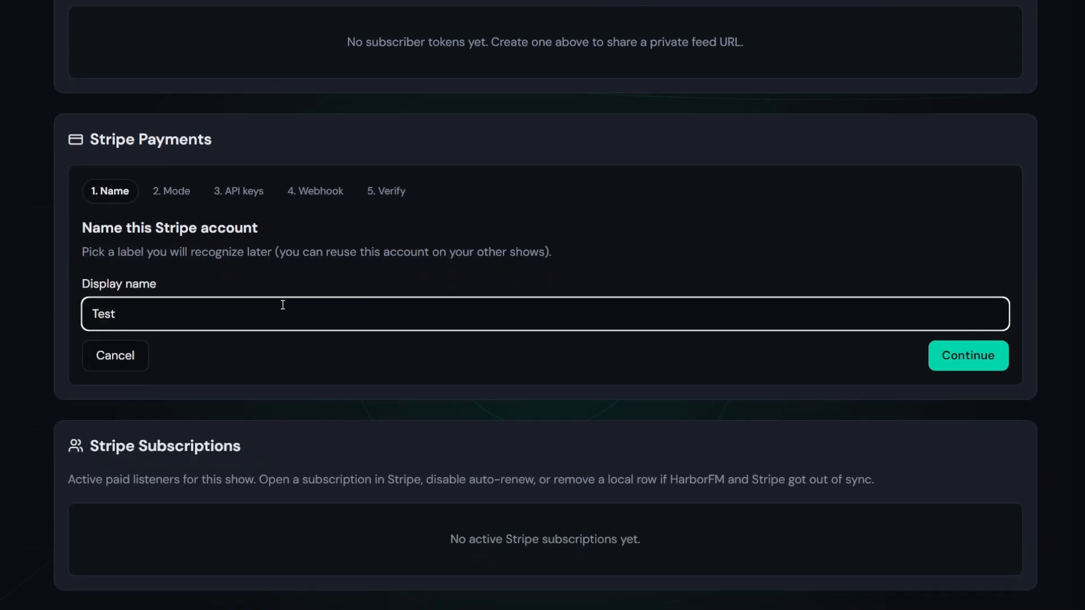
pyautogui.write(' Stripe')
pyautogui.click(959, 366)
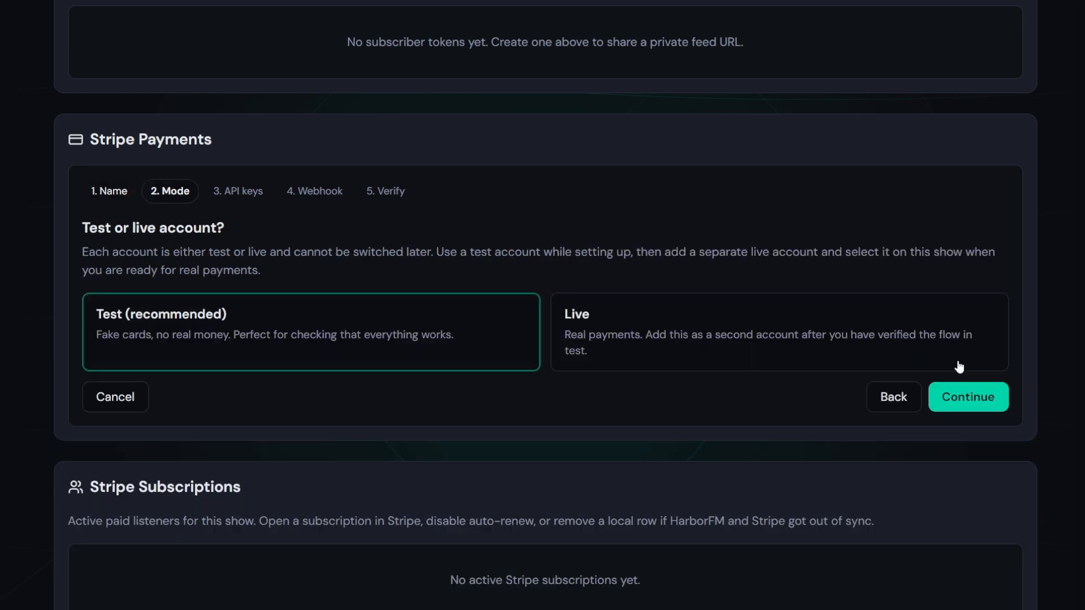
pyautogui.click(619, 343)
pyautogui.click(357, 336)
pyautogui.click(959, 408)
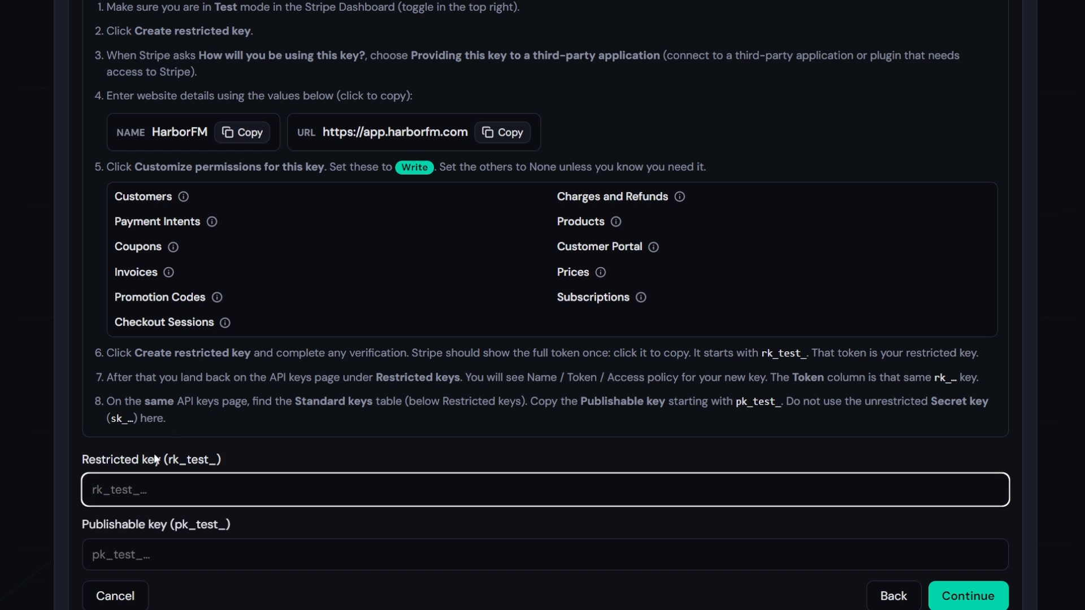
pyautogui.scroll(3, 128, 479)
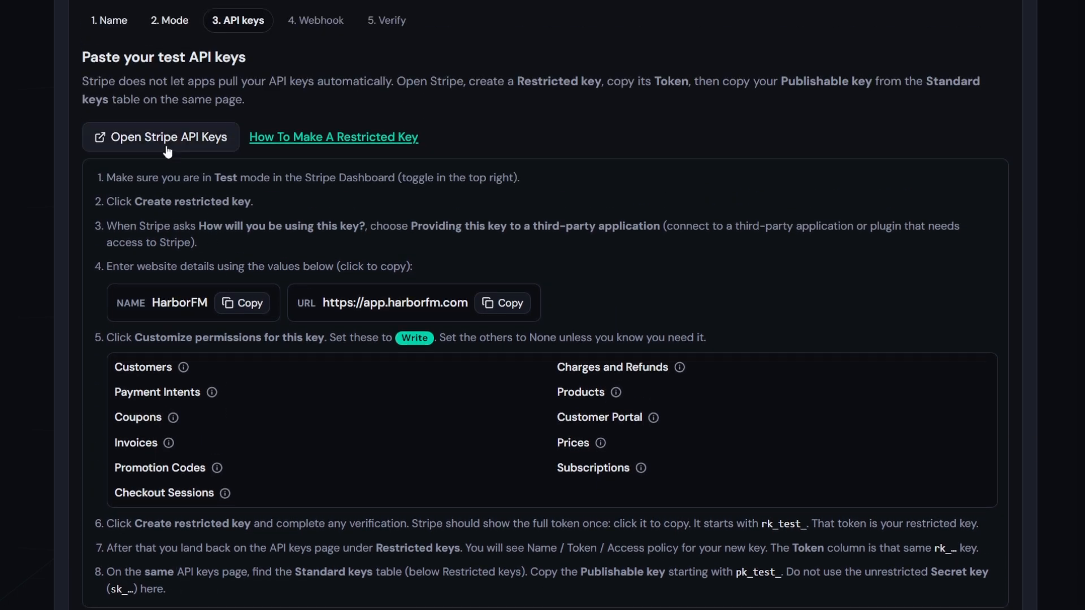
# Start a new Stripe restricted key intended for a third-party application
pyautogui.click(150, 144)
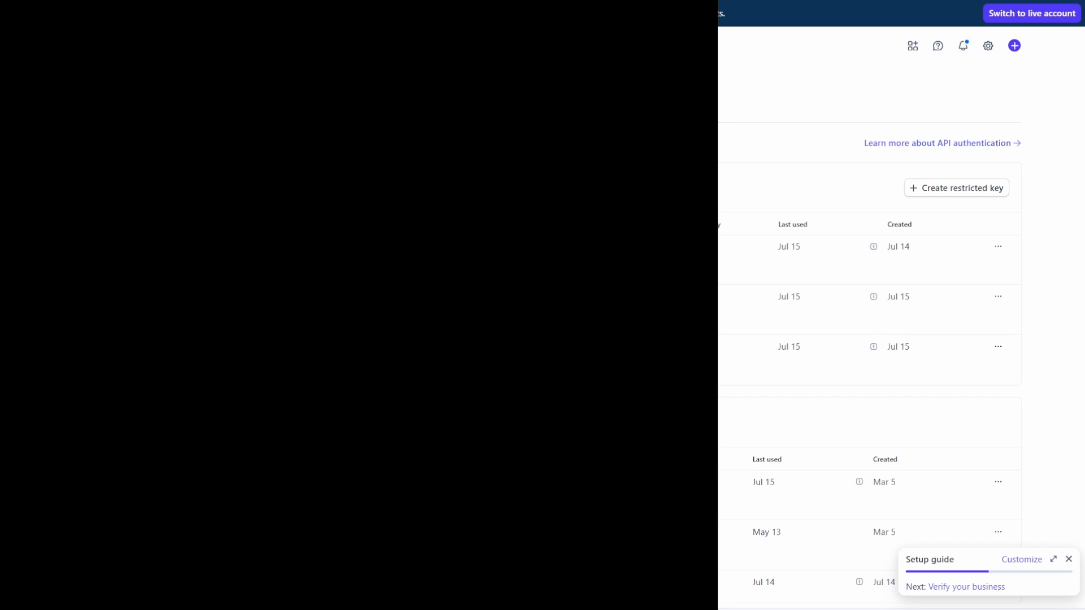
pyautogui.click(978, 192)
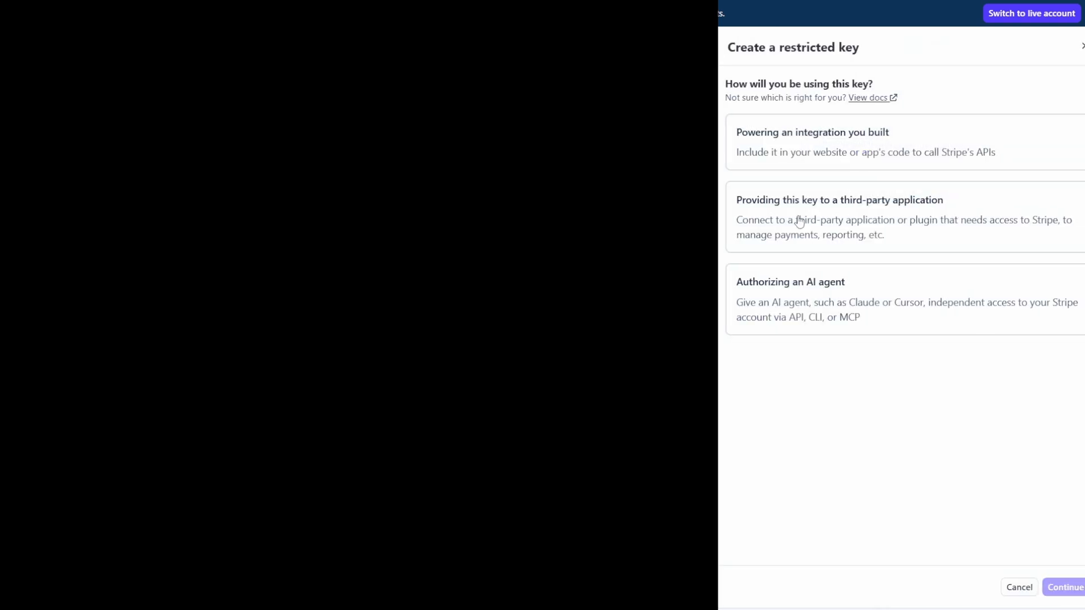
pyautogui.click(799, 221)
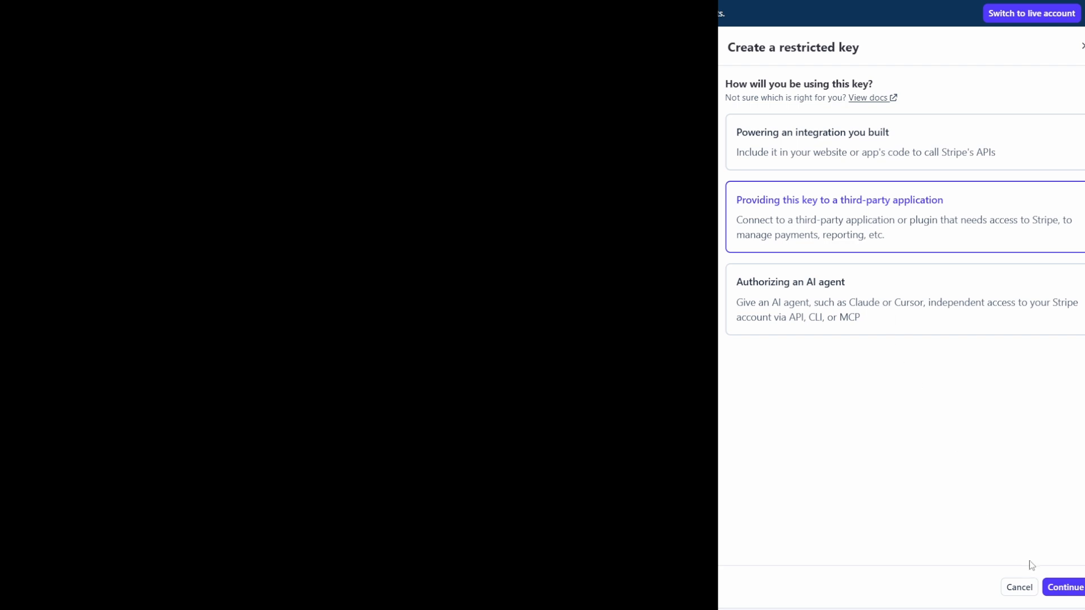
pyautogui.click(1064, 588)
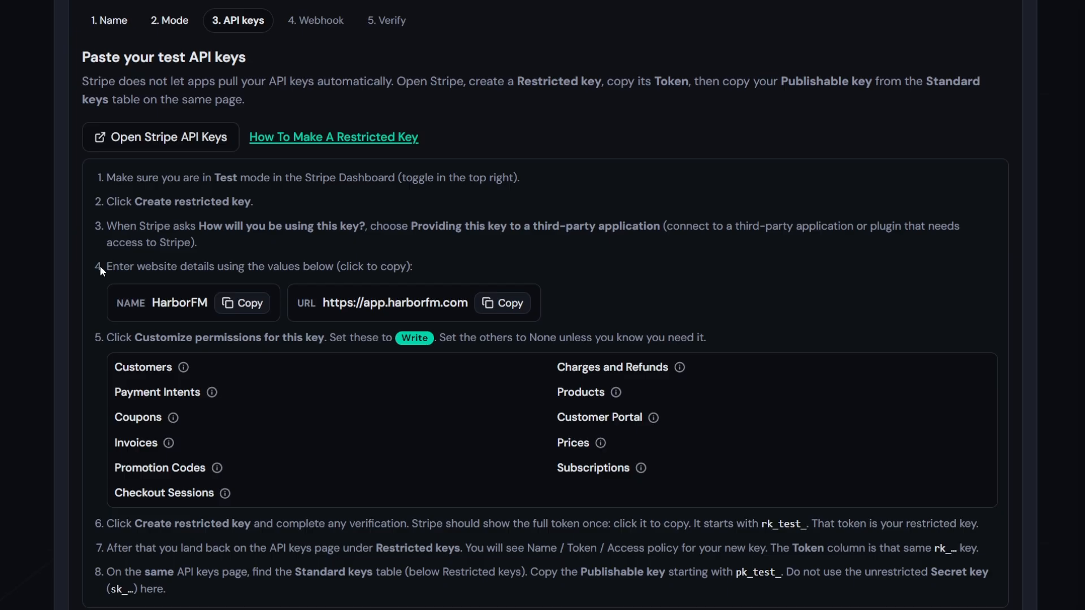
pyautogui.moveTo(106, 266); pyautogui.dragTo(351, 267)
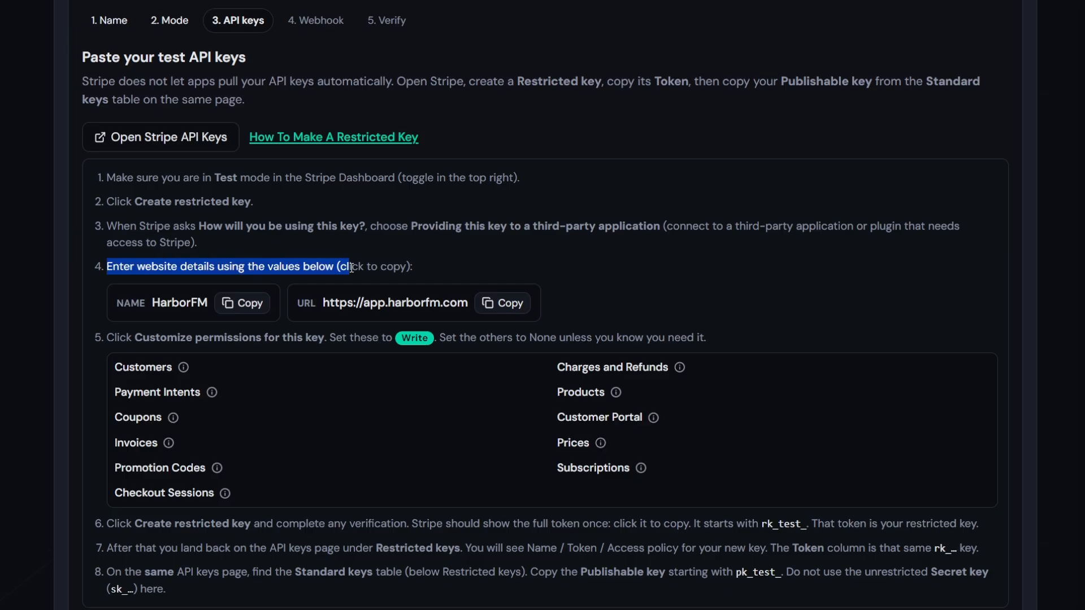
pyautogui.click(242, 304)
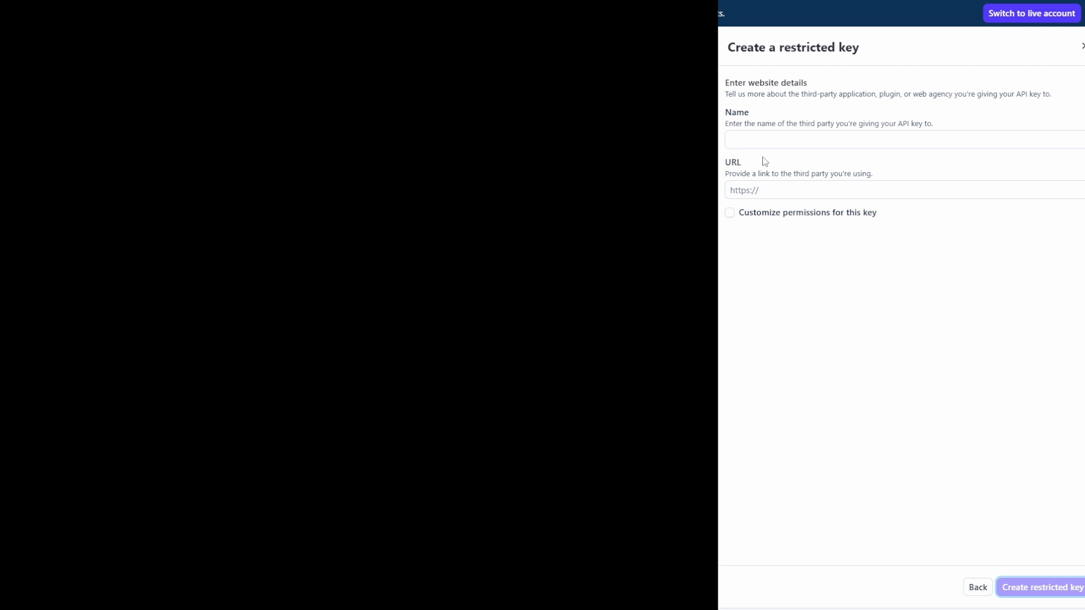
pyautogui.click(764, 140)
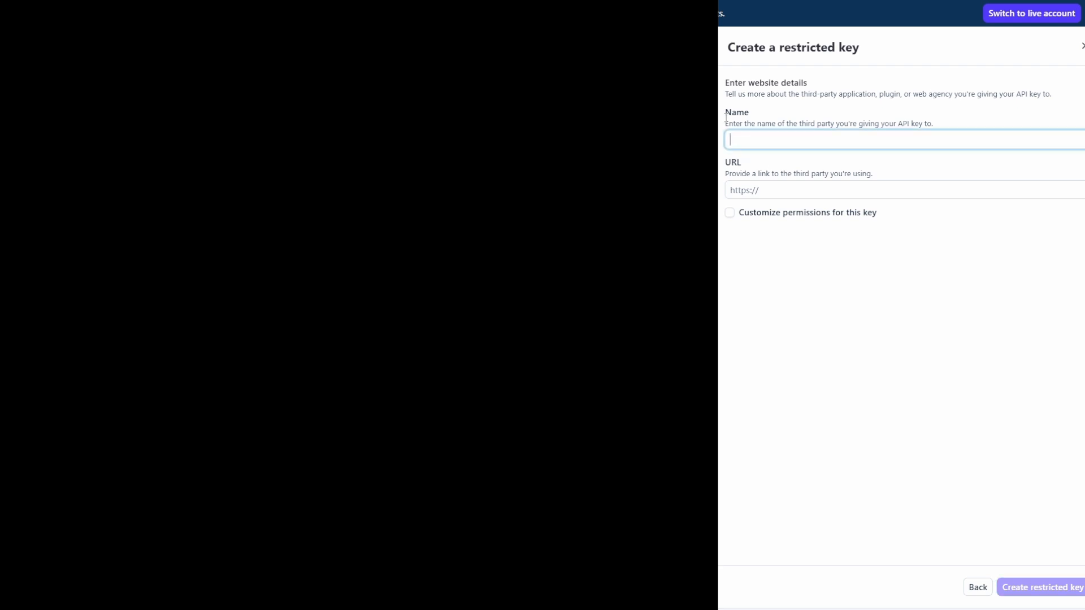
pyautogui.hotkey('ctrl', 'v')
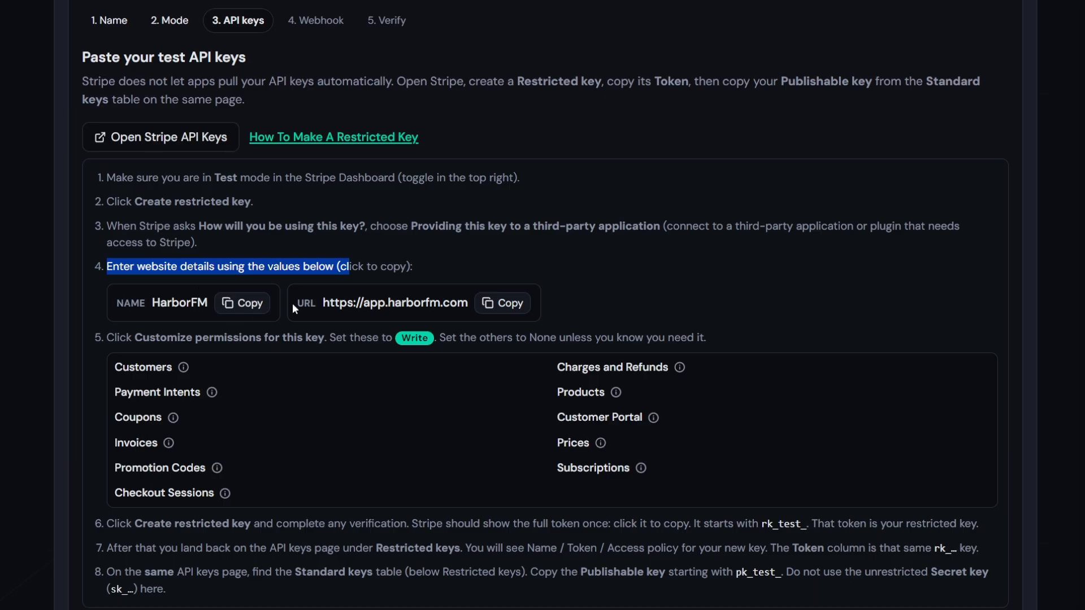
pyautogui.click(501, 302)
pyautogui.doubleClick(378, 303)
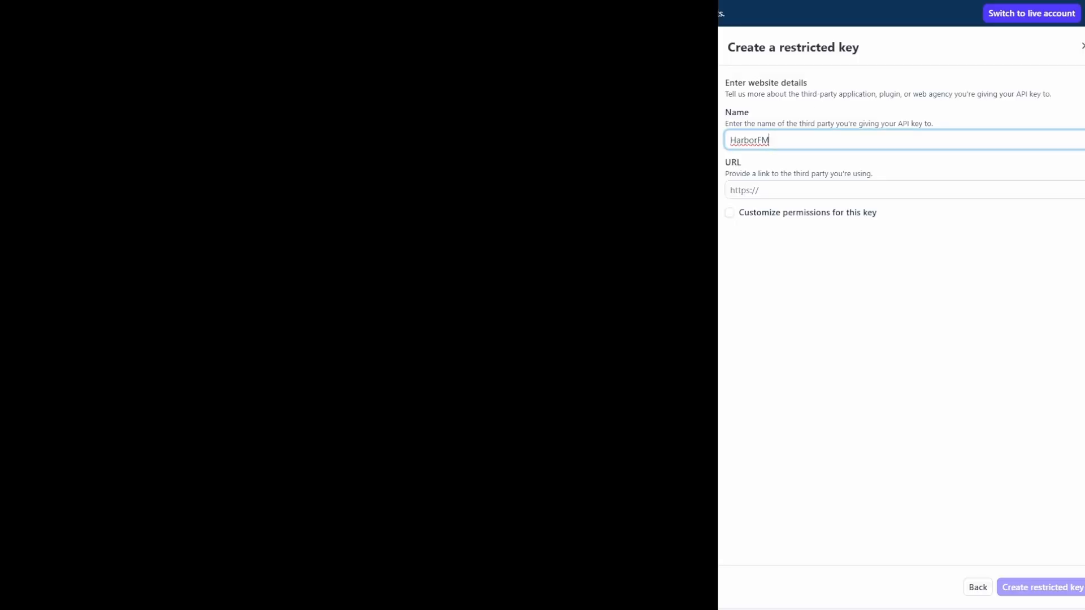
pyautogui.click(787, 187)
pyautogui.hotkey('ctrl', 'v')
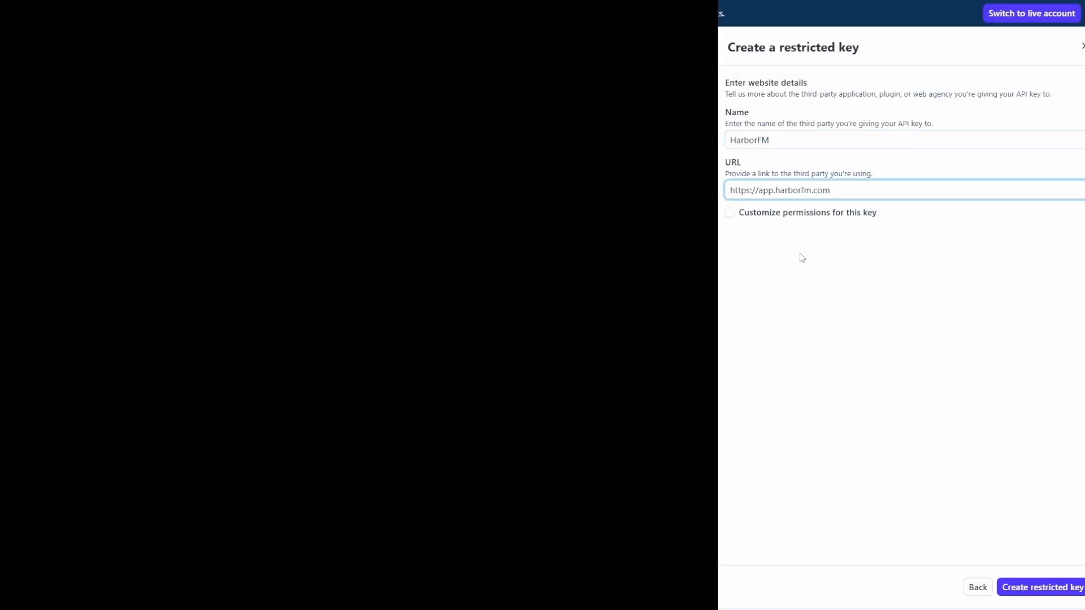
# Turn on custom permissions and continue to the key's permissions page
pyautogui.click(762, 212)
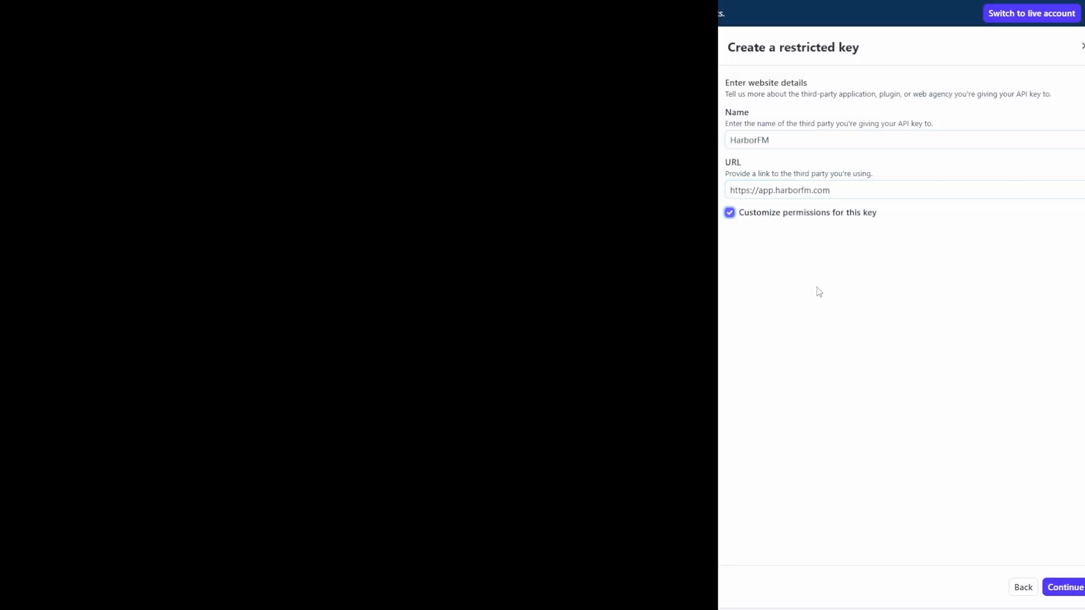
pyautogui.click(1076, 587)
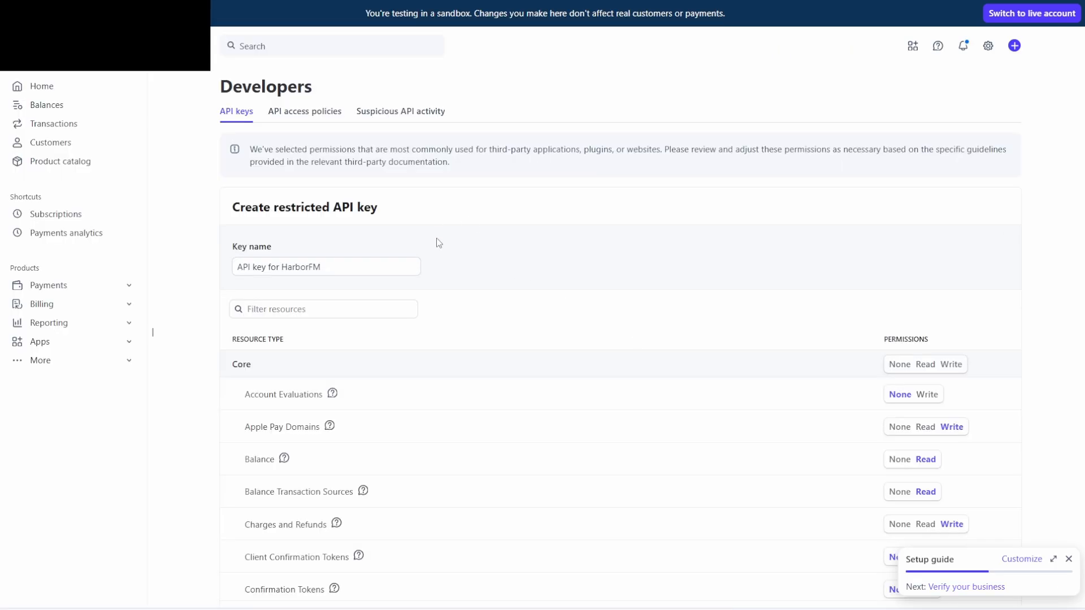
pyautogui.click(147, 1)
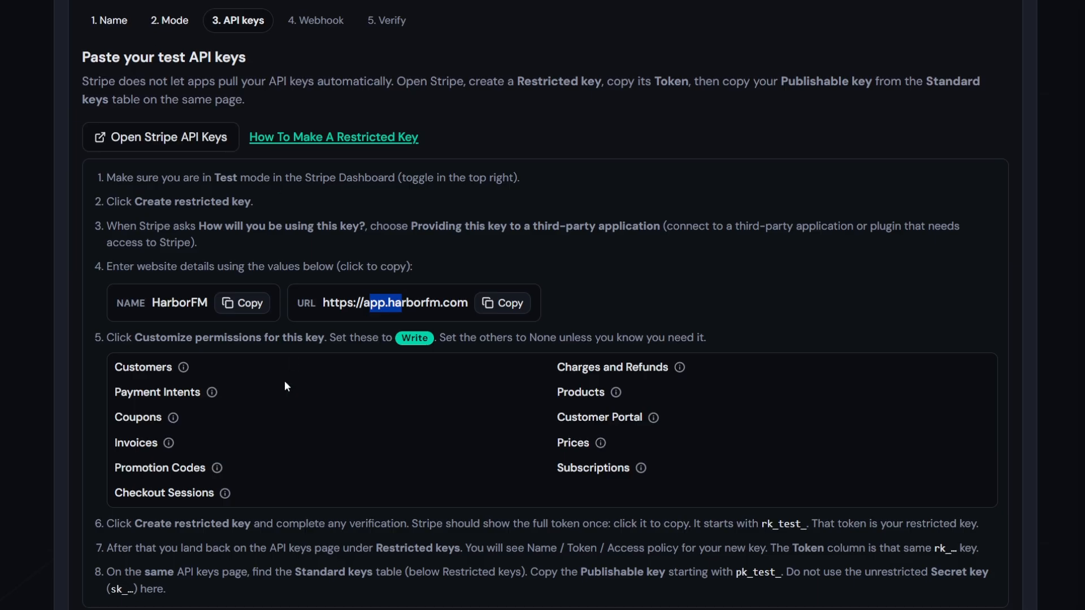
# Look up the Customers permission from HarborFM's list on Stripe's permissions page
pyautogui.moveTo(114, 338); pyautogui.dragTo(394, 341)
pyautogui.scroll(-1, 249, 373)
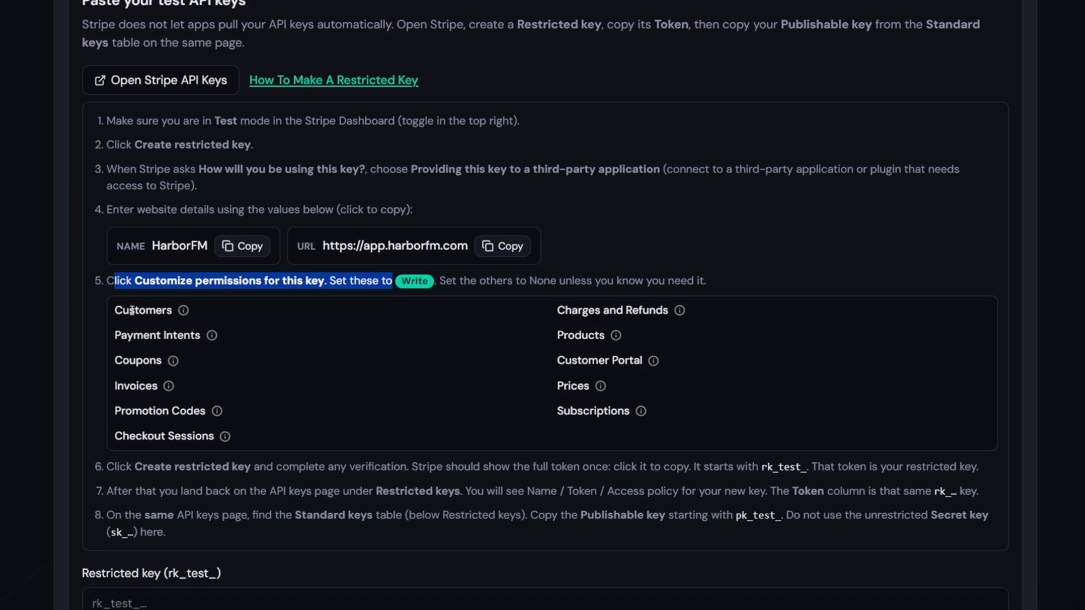
pyautogui.scroll(-1, 238, 331)
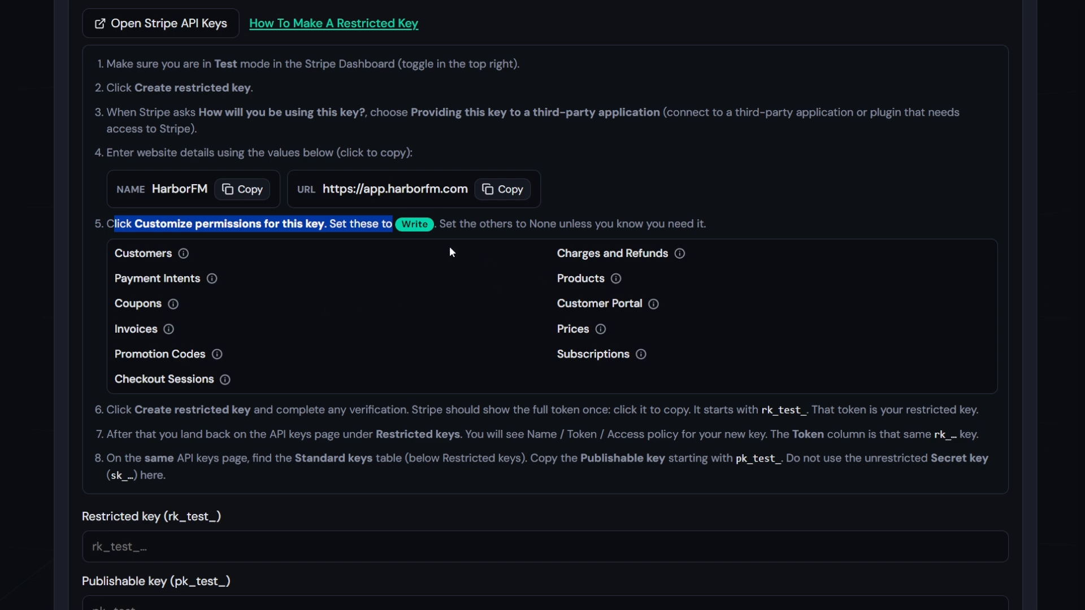
pyautogui.click(459, 230)
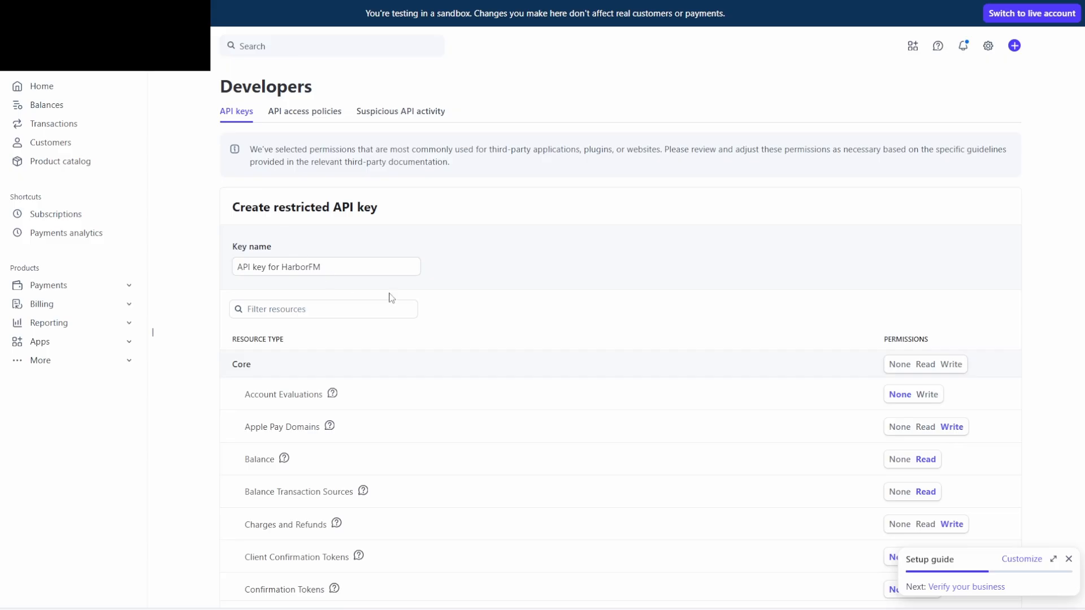
pyautogui.scroll(-4, 533, 318)
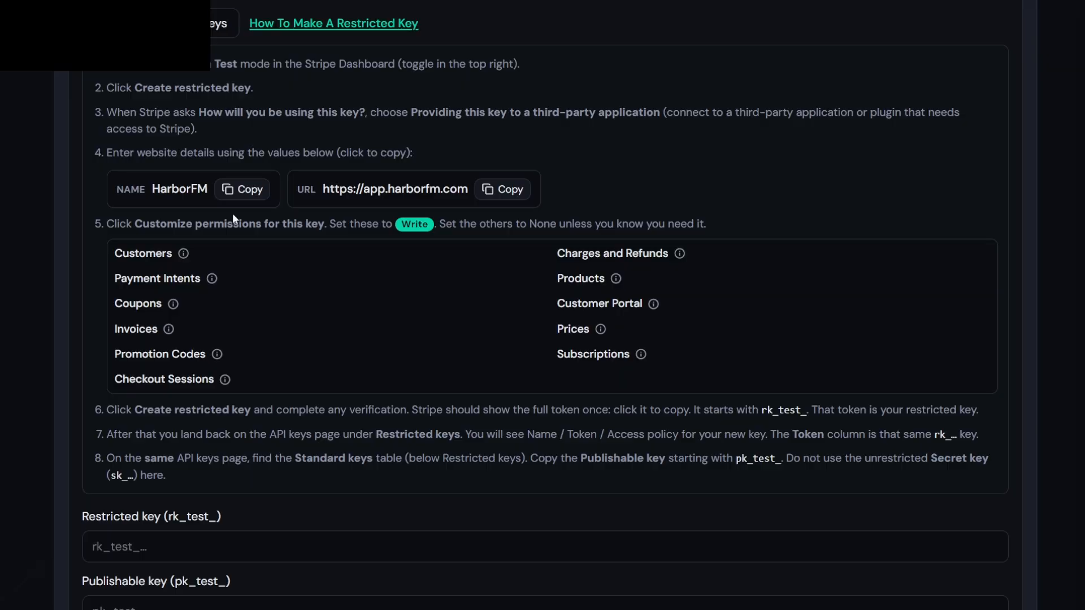
pyautogui.doubleClick(153, 255)
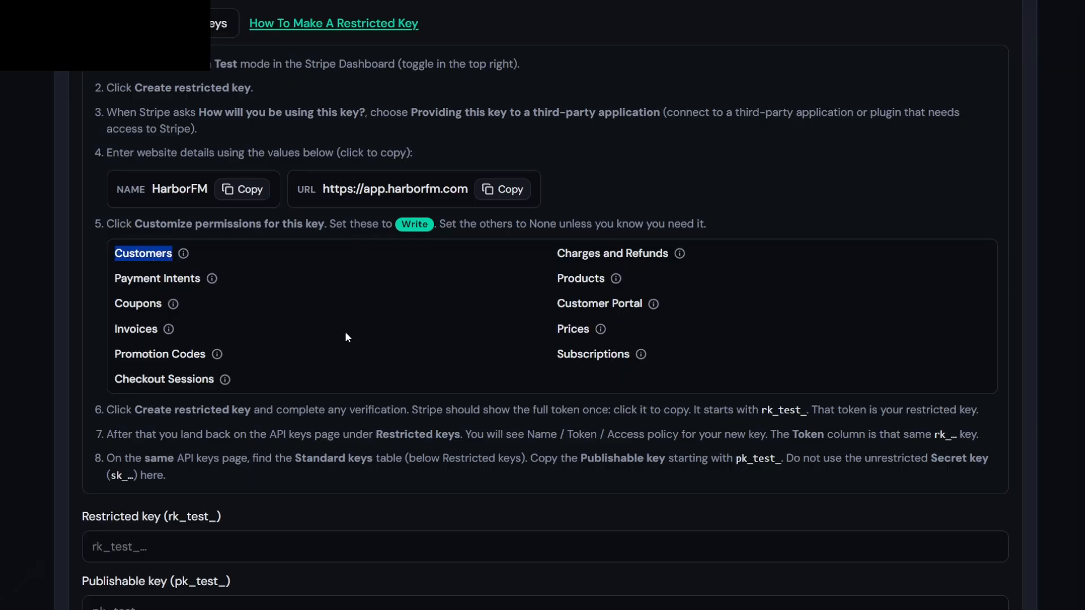
pyautogui.hotkey('ctrl', 'c')
pyautogui.hotkey('alt', 'Tab')
pyautogui.hotkey('ctrl', 'f')
pyautogui.hotkey('ctrl', 'v')
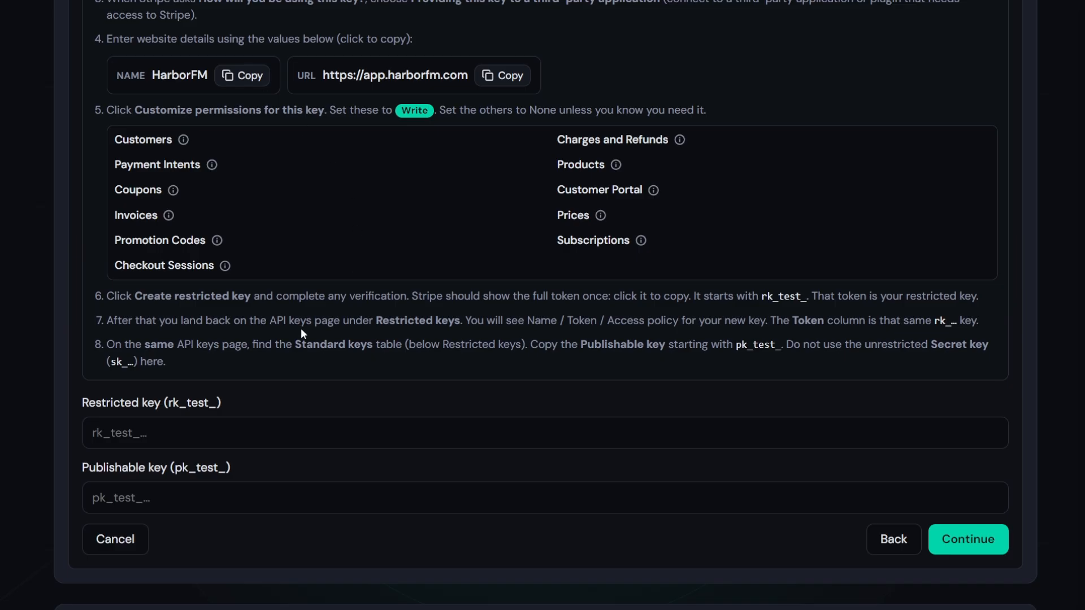
pyautogui.scroll(-1, 301, 333)
# Paste the restricted key and publishable key into HarborFM
pyautogui.click(152, 376)
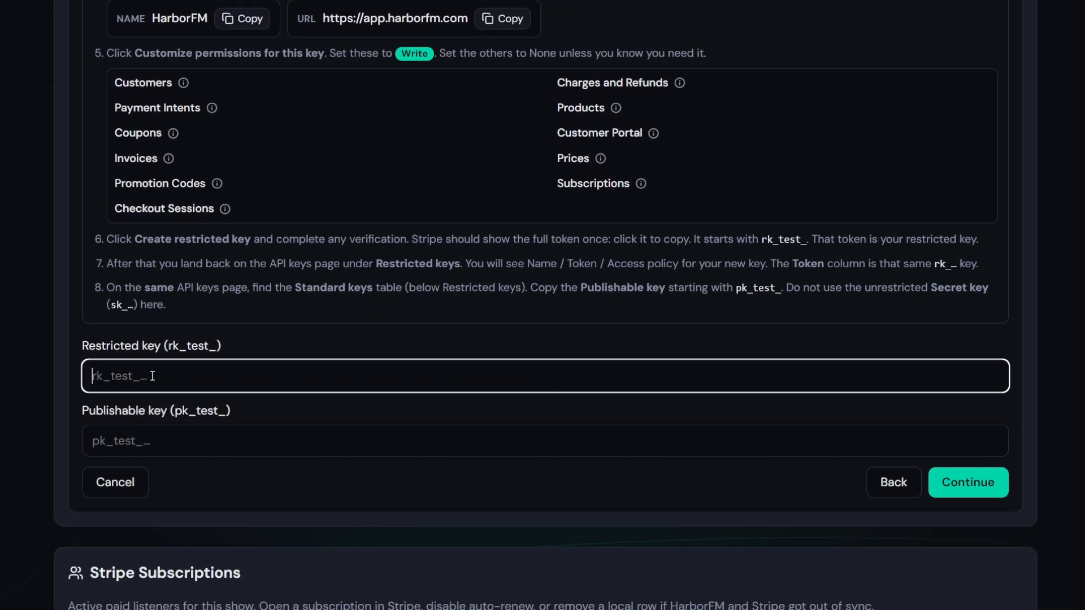
pyautogui.hotkey('ctrl', 'v')
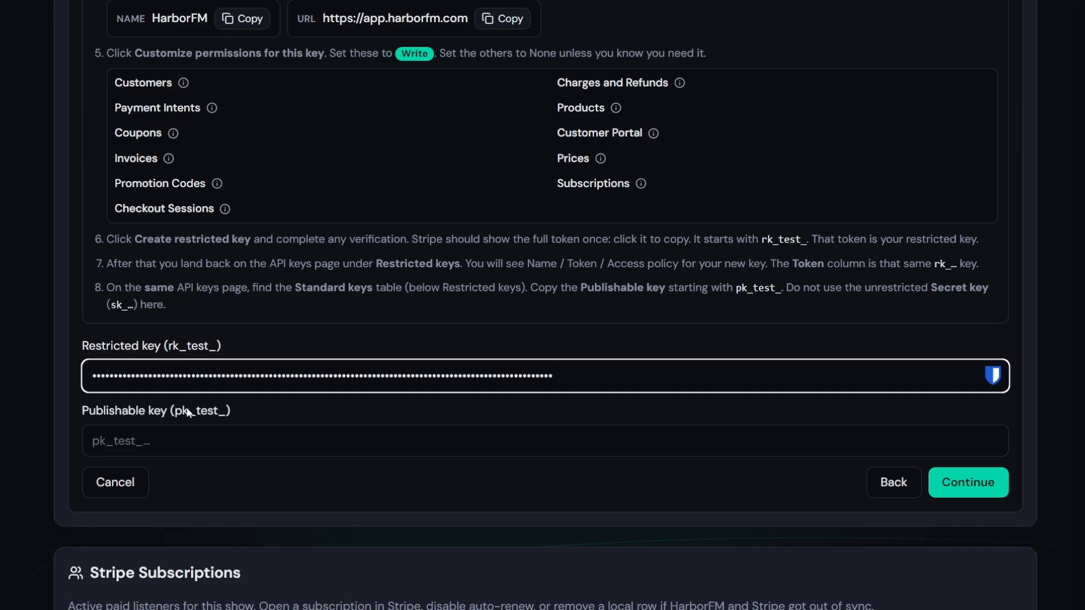
pyautogui.click(208, 446)
pyautogui.hotkey('ctrl', 'v')
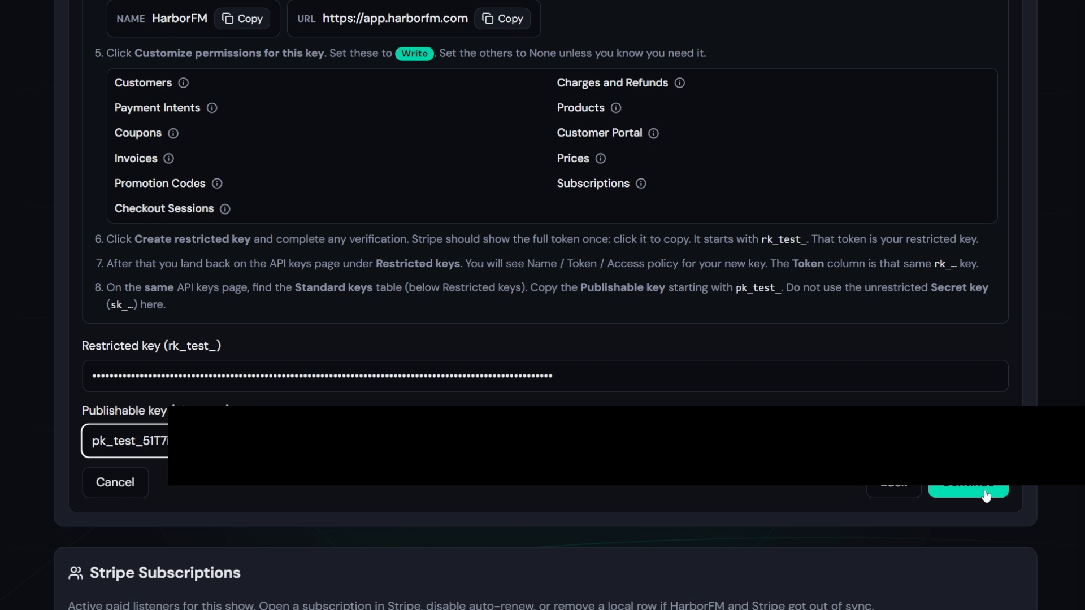
# Advance to the webhook step, copy the webhook URL, and open Stripe Webhooks
pyautogui.click(967, 490)
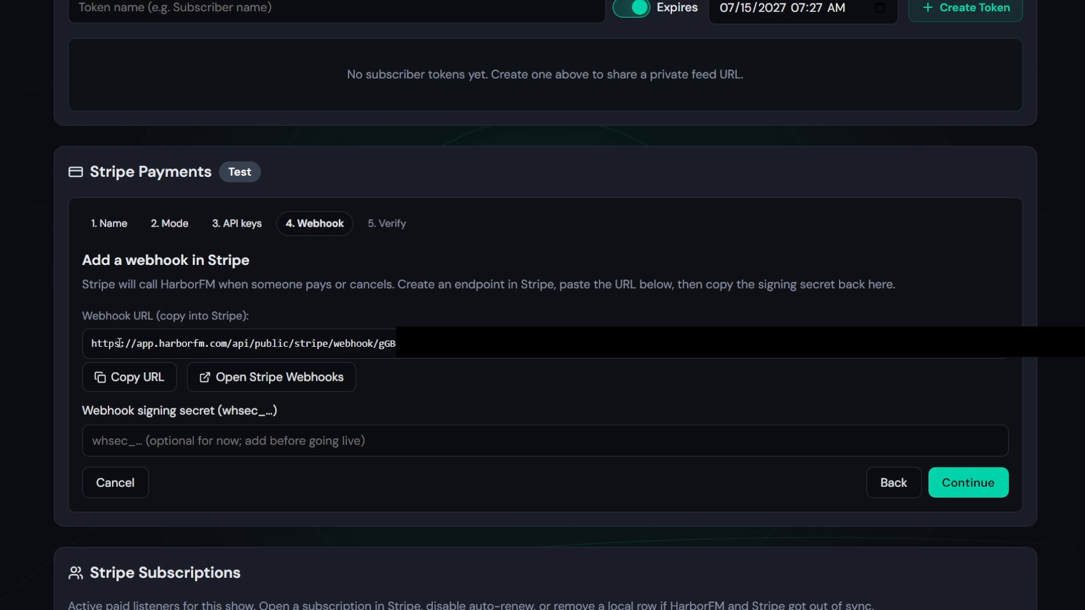
pyautogui.click(138, 380)
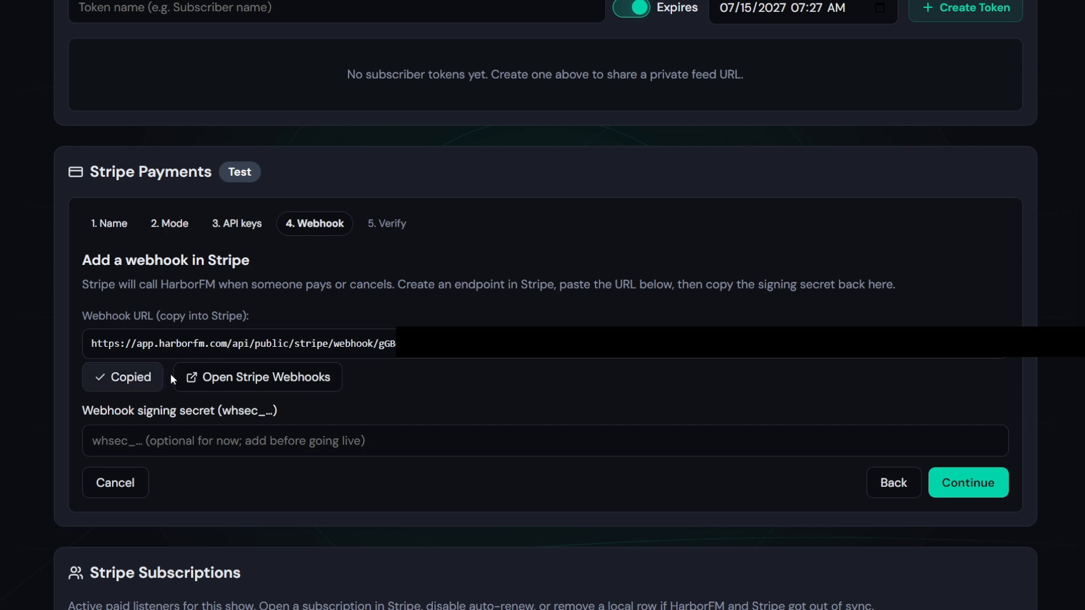
pyautogui.click(247, 387)
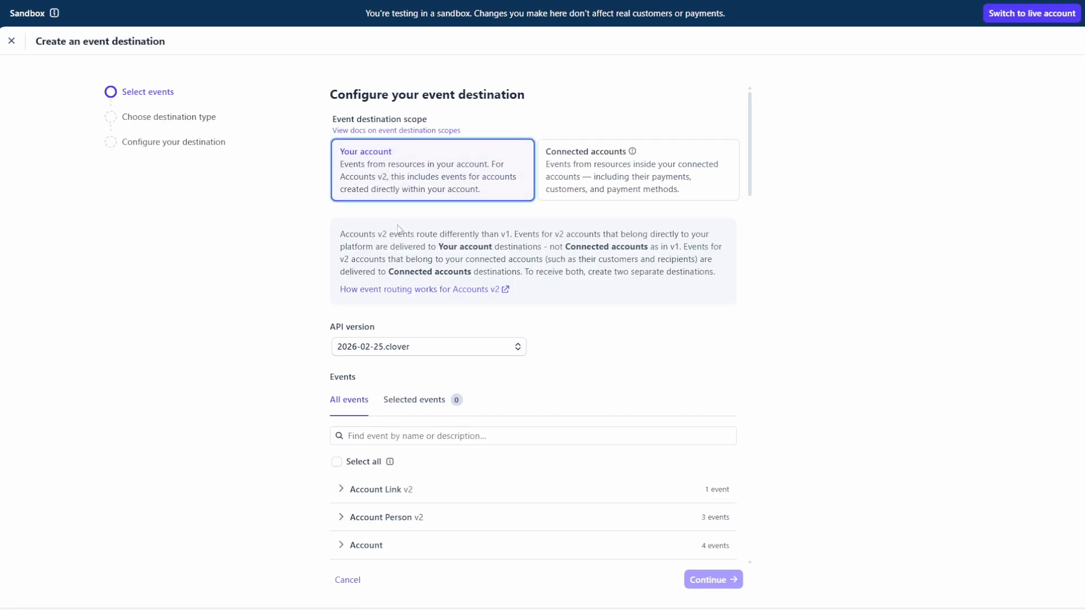
# Select checkout.session.completed and customer.subscription deleted, paused, resumed and updated events
pyautogui.scroll(-3, 408, 263)
pyautogui.write('checkout')
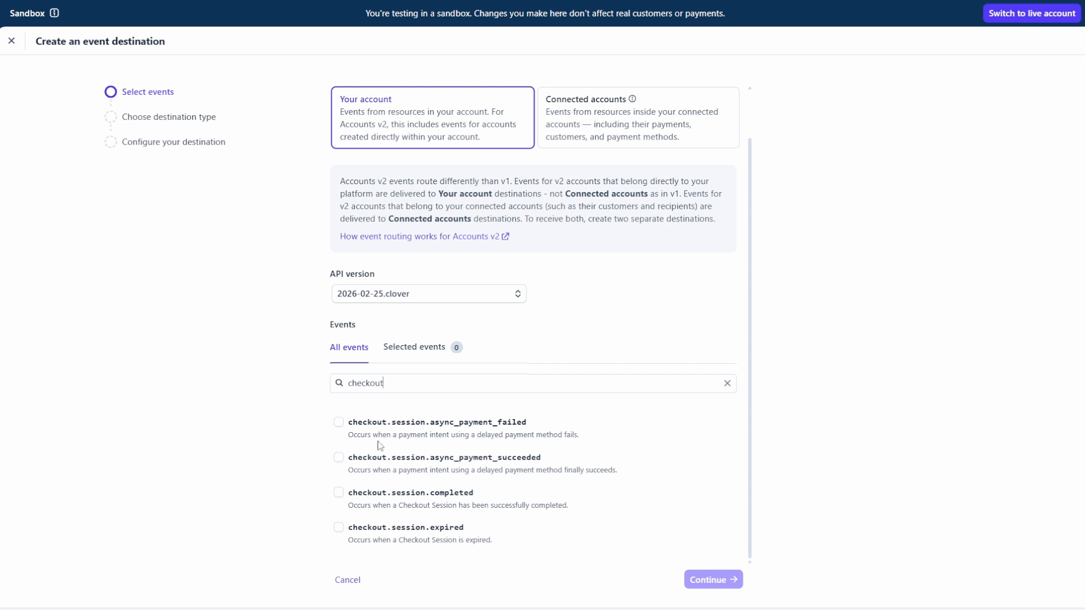
pyautogui.click(402, 495)
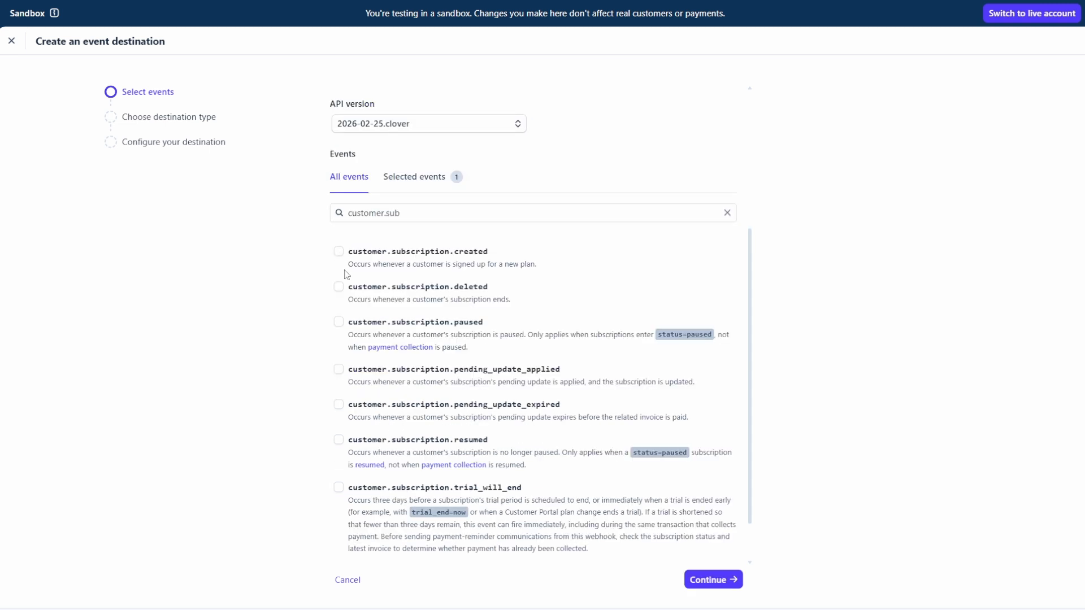
pyautogui.click(337, 288)
pyautogui.click(339, 323)
pyautogui.click(339, 440)
pyautogui.scroll(-1, 387, 396)
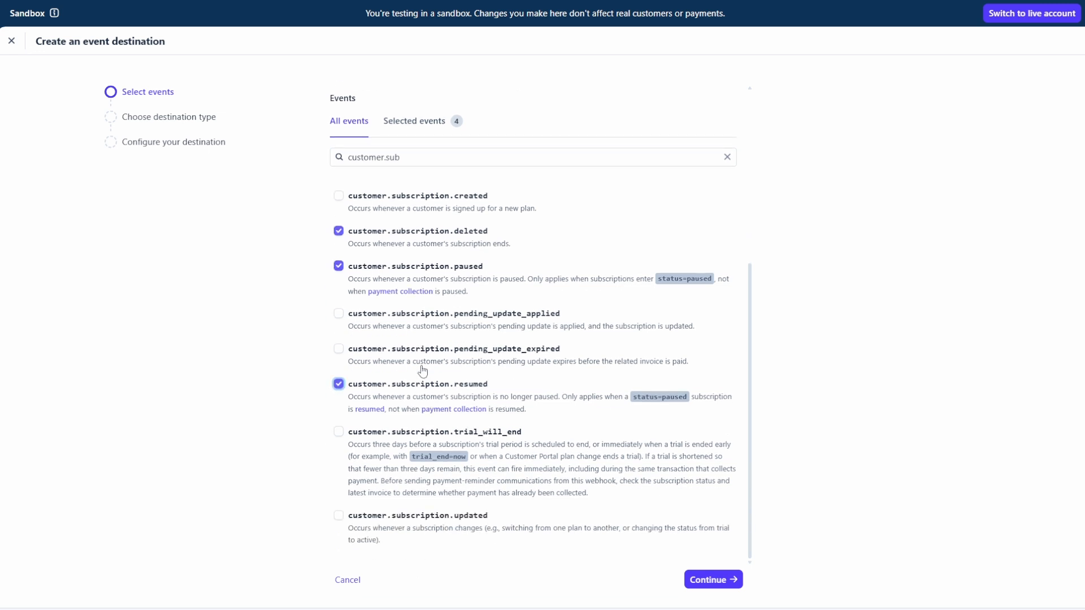
pyautogui.click(339, 516)
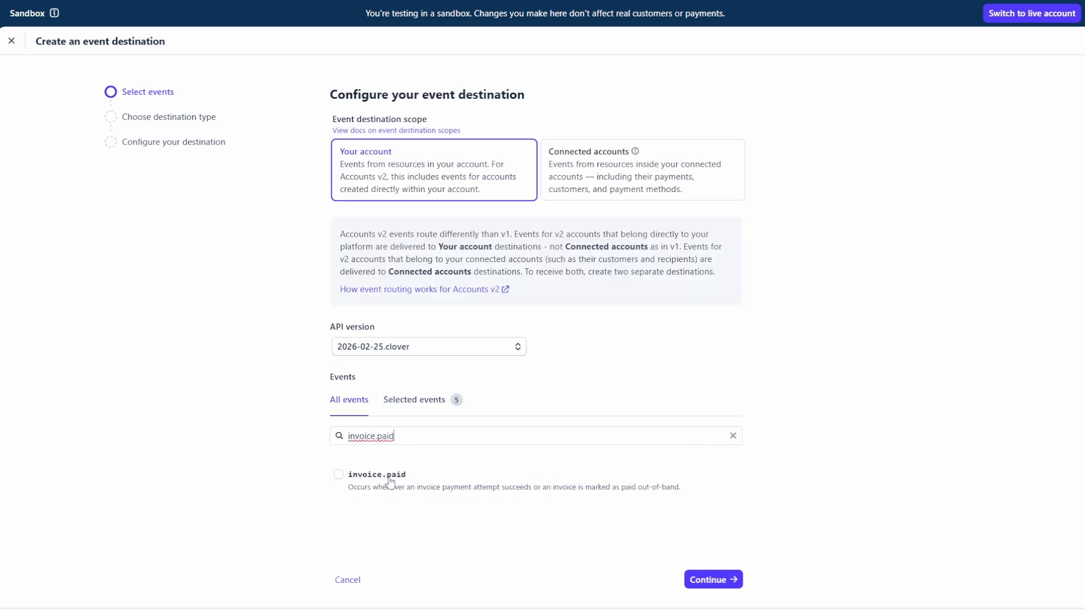
# Add invoice.paid, invoice.payment_failed, price.created and price.deleted, then continue
pyautogui.click(371, 483)
pyautogui.press('BackSpace')
pyautogui.press('BackSpace')
pyautogui.scroll(-1, 413, 468)
pyautogui.write('yme')
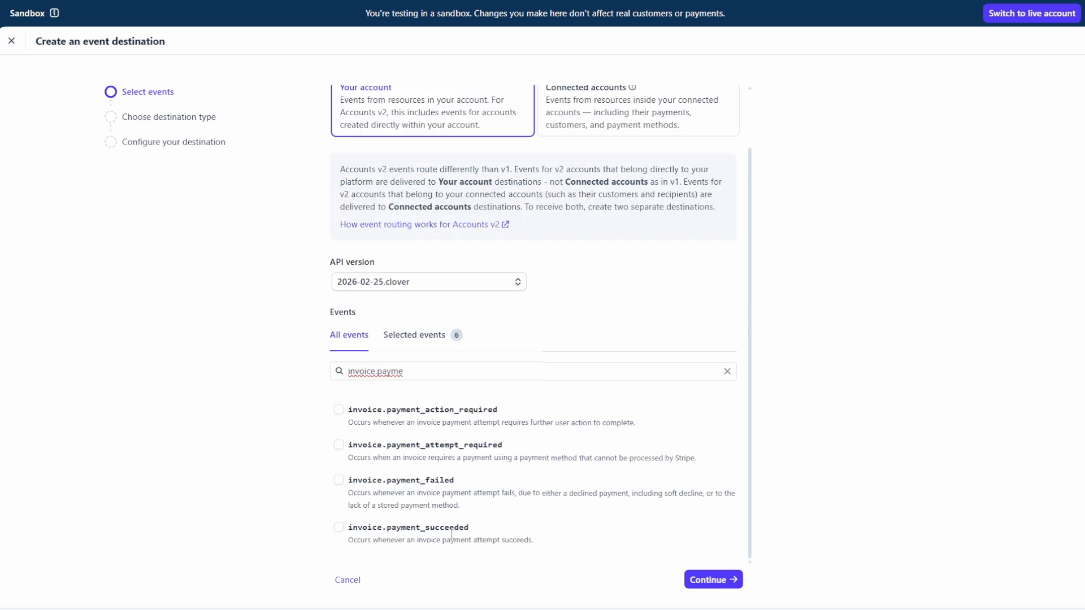
pyautogui.click(418, 487)
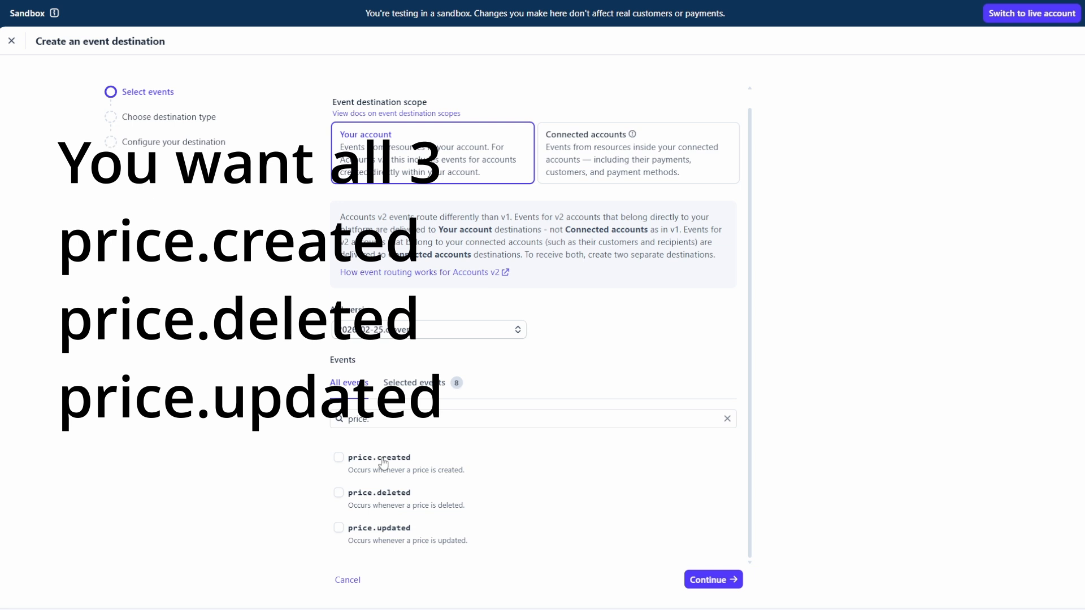
pyautogui.click(383, 463)
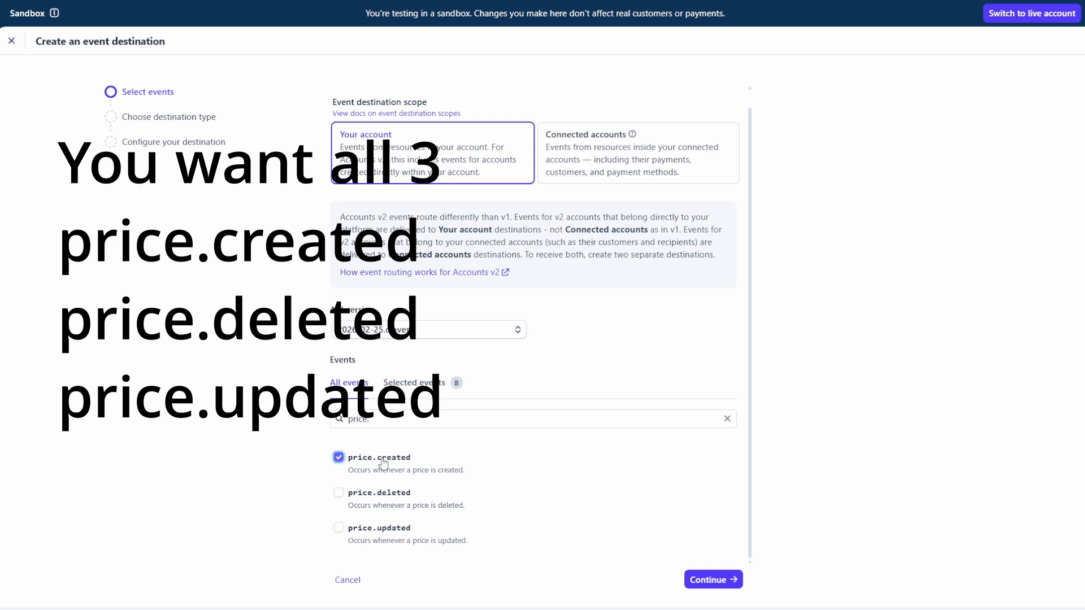
pyautogui.click(384, 495)
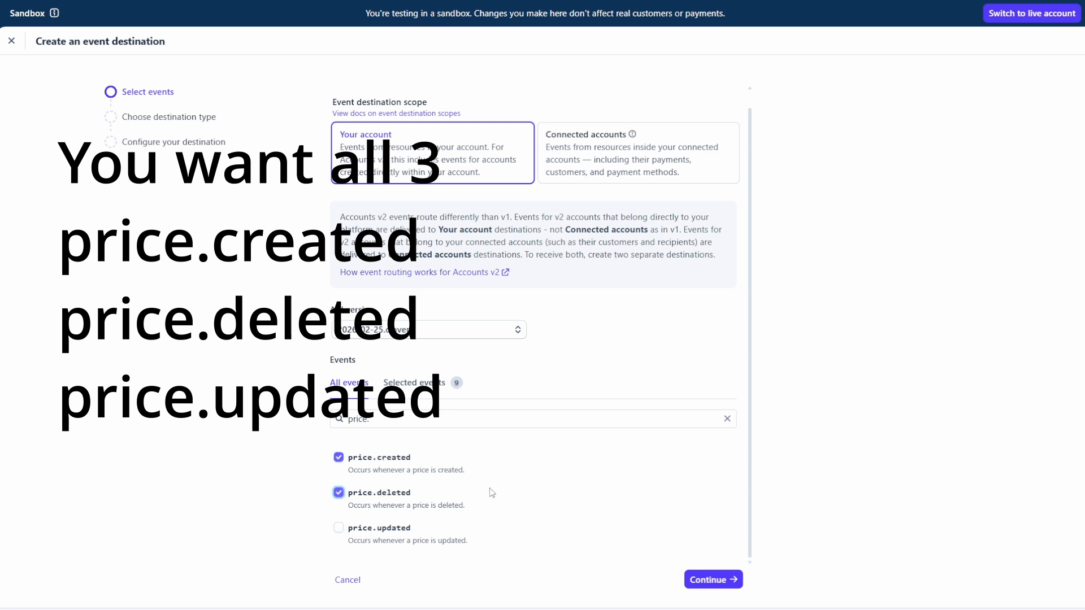
pyautogui.click(726, 587)
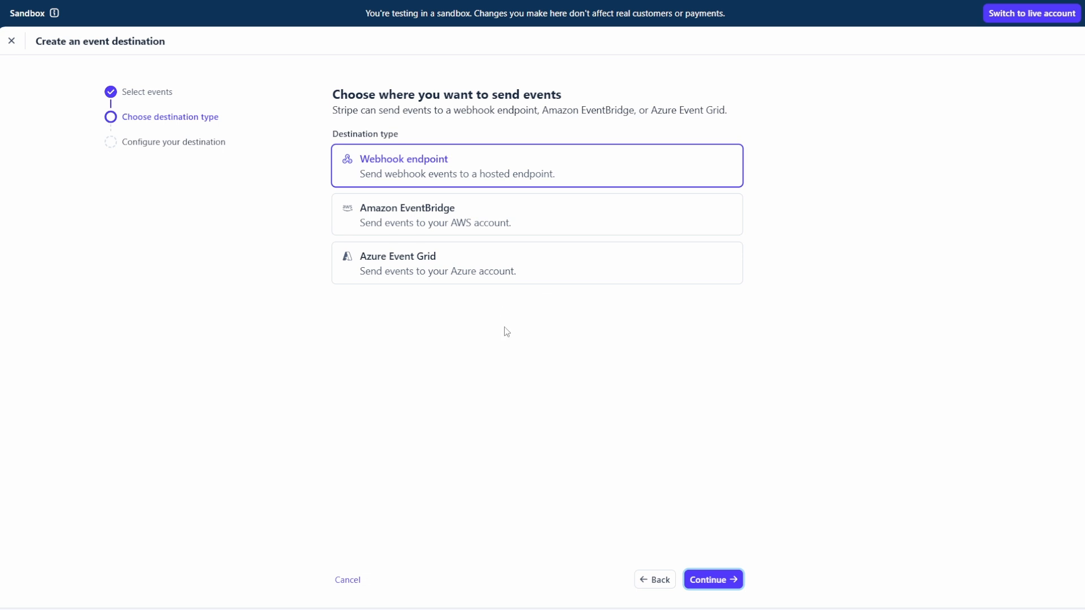
# Create a webhook endpoint destination named HarbormFM using the copied HarborFM webhook URL
pyautogui.click(720, 583)
pyautogui.write('Harborm')
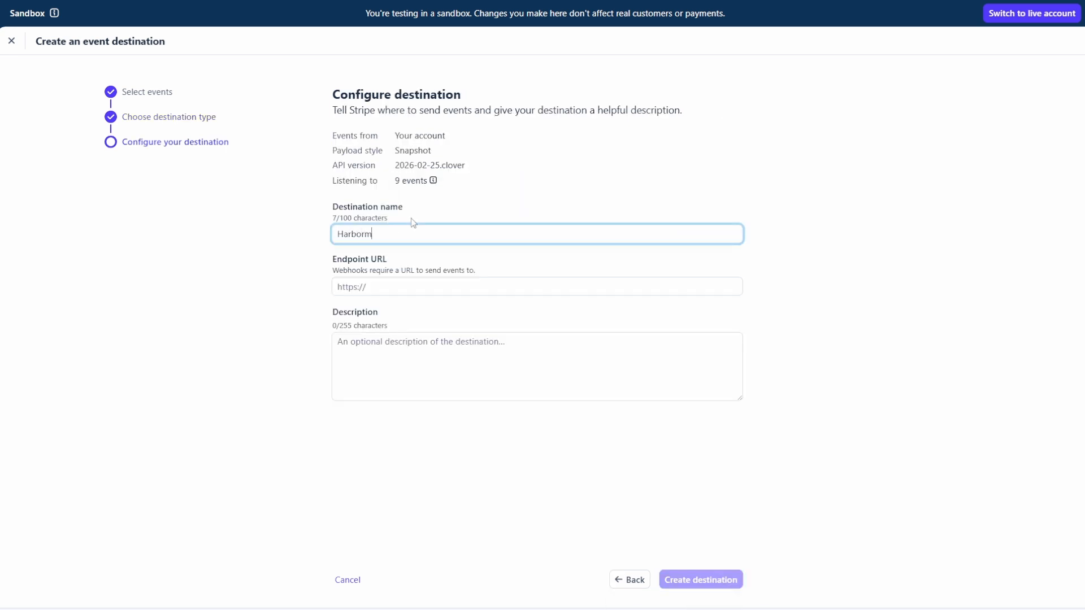
pyautogui.write('FM')
pyautogui.click(403, 286)
pyautogui.hotkey('ctrl', 'v')
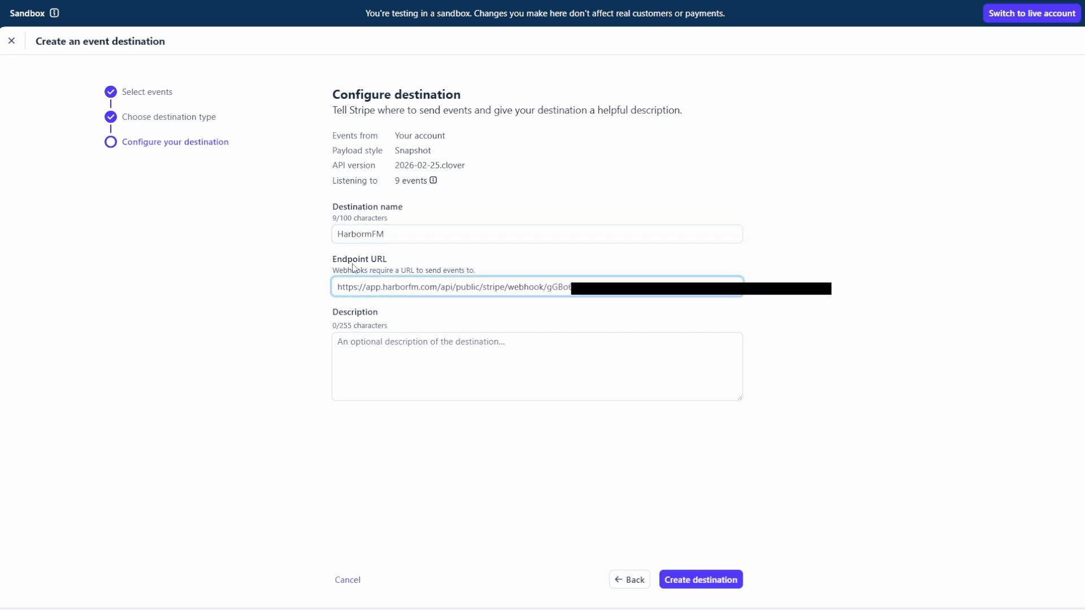
pyautogui.click(710, 581)
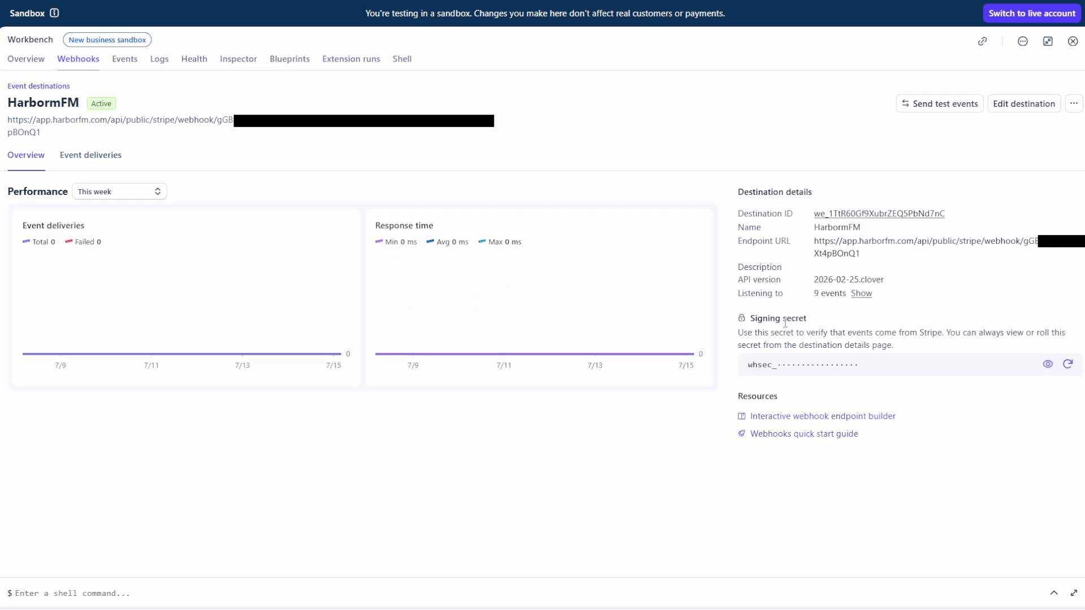
# Reveal and copy the destination's signing secret
pyautogui.click(1047, 363)
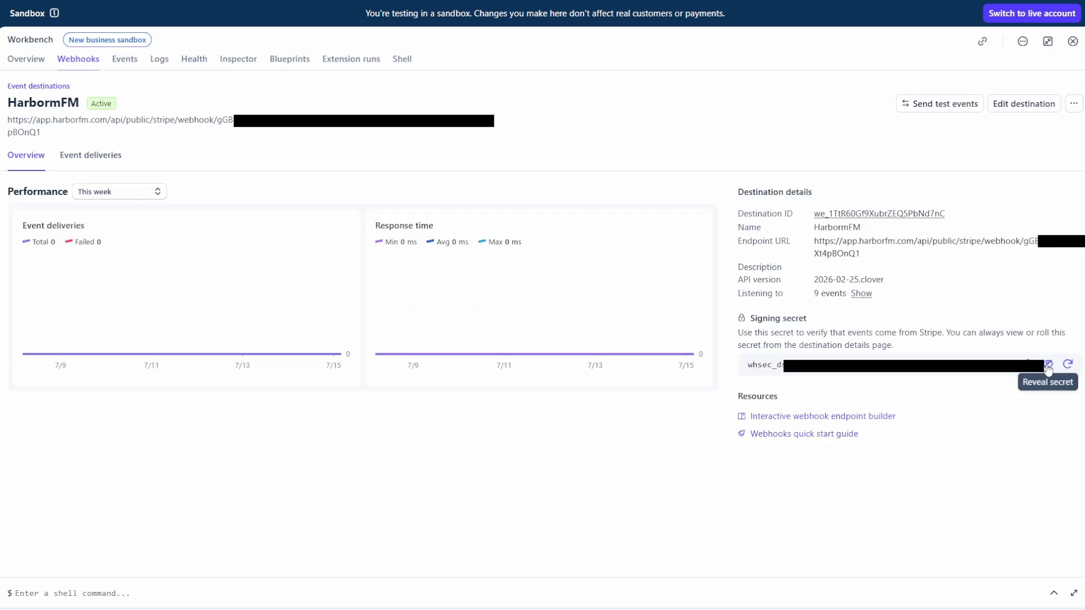
pyautogui.doubleClick(887, 364)
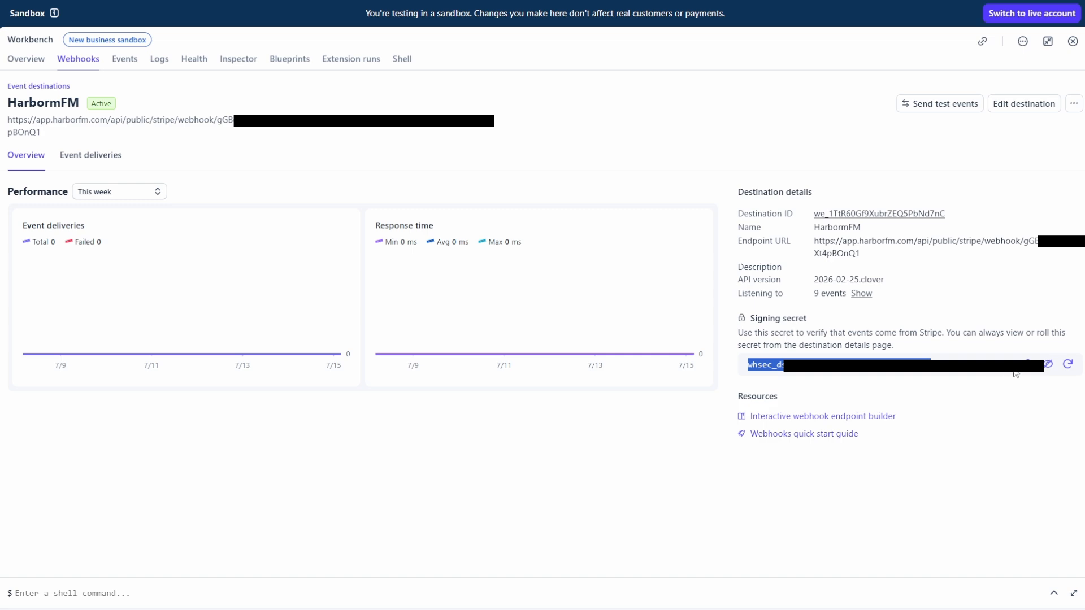
pyautogui.click(1027, 368)
# Paste the signing secret into HarborFM's Webhook signing secret field and continue to verification
pyautogui.hotkey('alt', 'Tab')
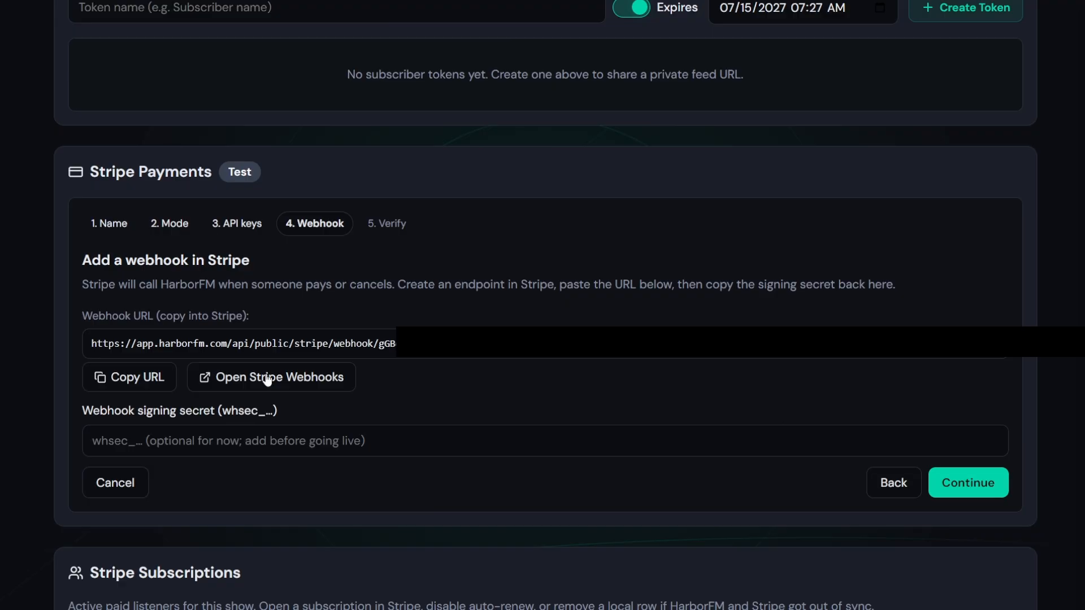
pyautogui.click(207, 441)
pyautogui.hotkey('ctrl', 'v')
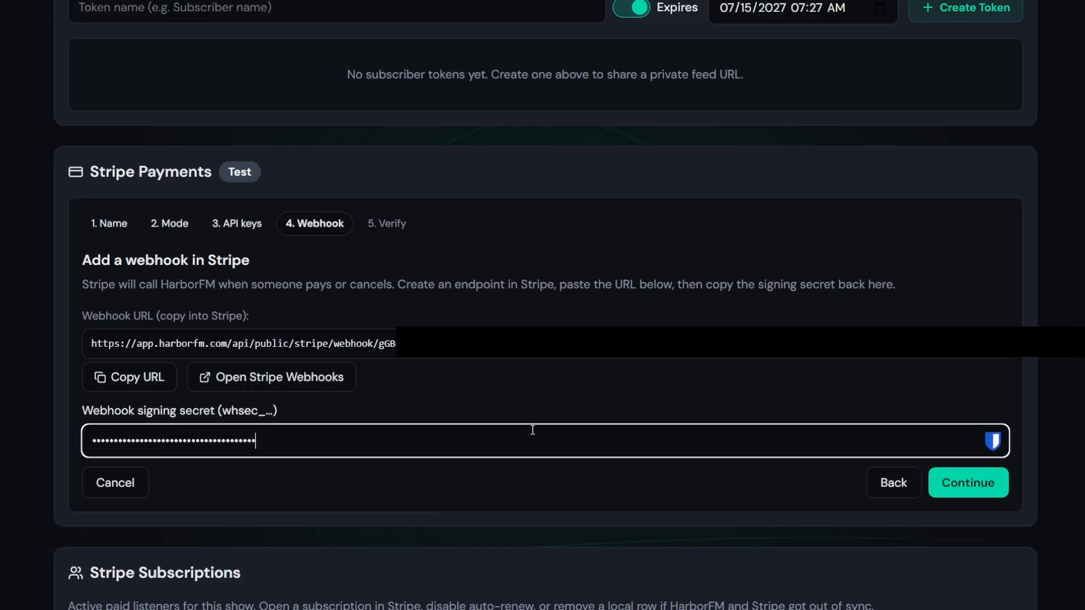
pyautogui.click(968, 483)
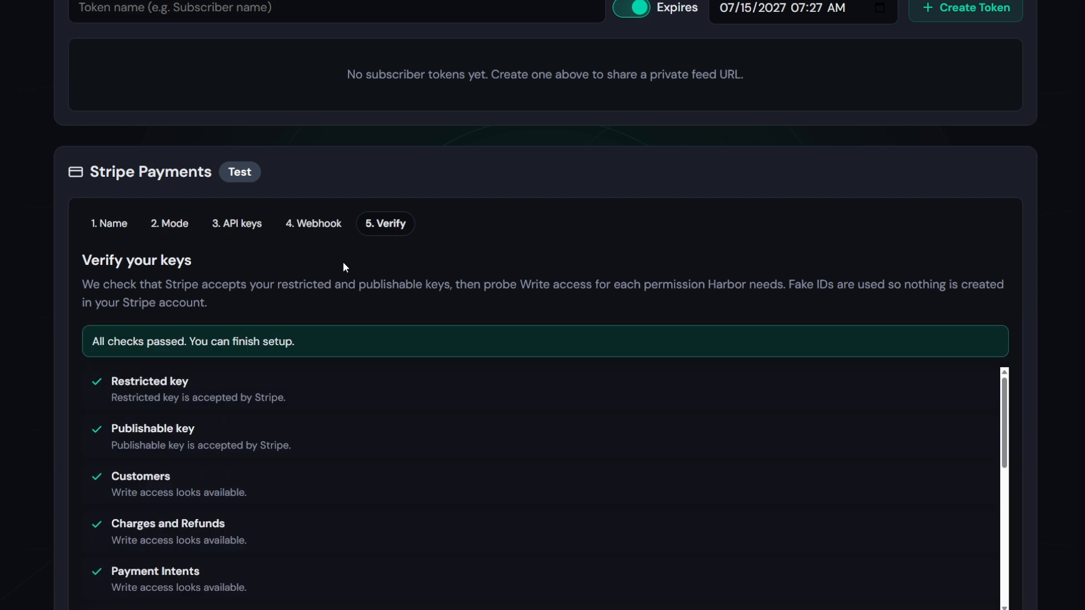
# Review the key verification checks in the Verify step
pyautogui.scroll(-2, 259, 249)
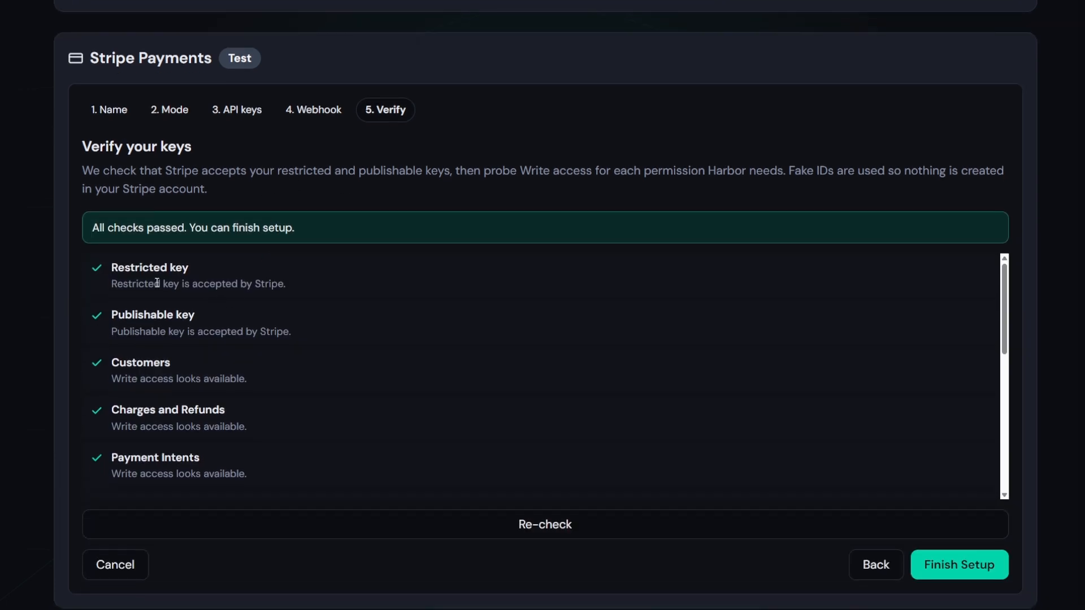
pyautogui.moveTo(123, 266); pyautogui.dragTo(187, 284)
pyautogui.click(259, 326)
pyautogui.scroll(-6, 215, 311)
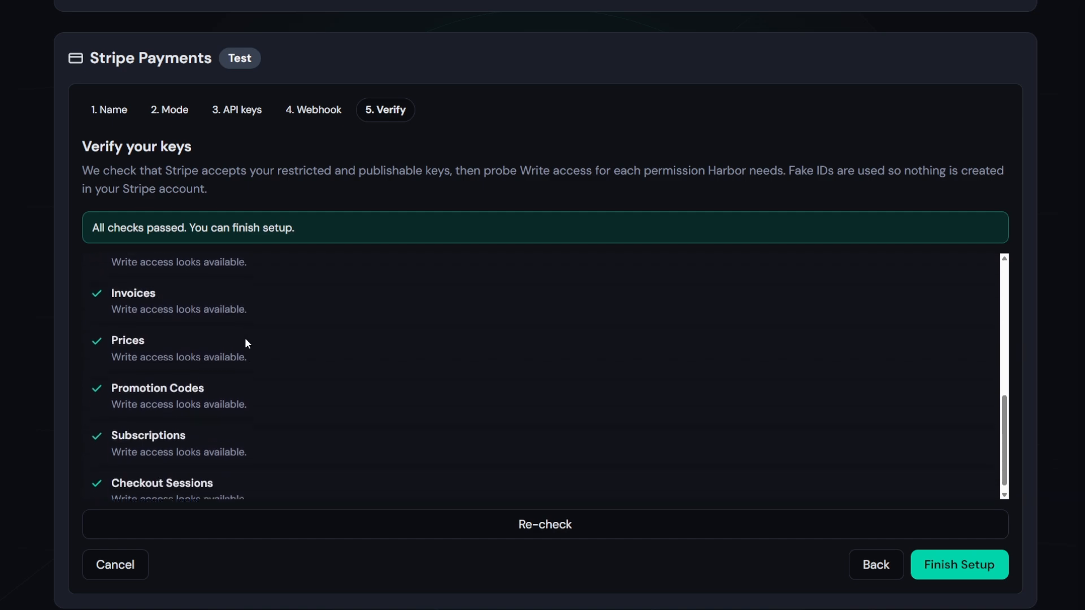
pyautogui.scroll(-2, 245, 343)
pyautogui.click(967, 451)
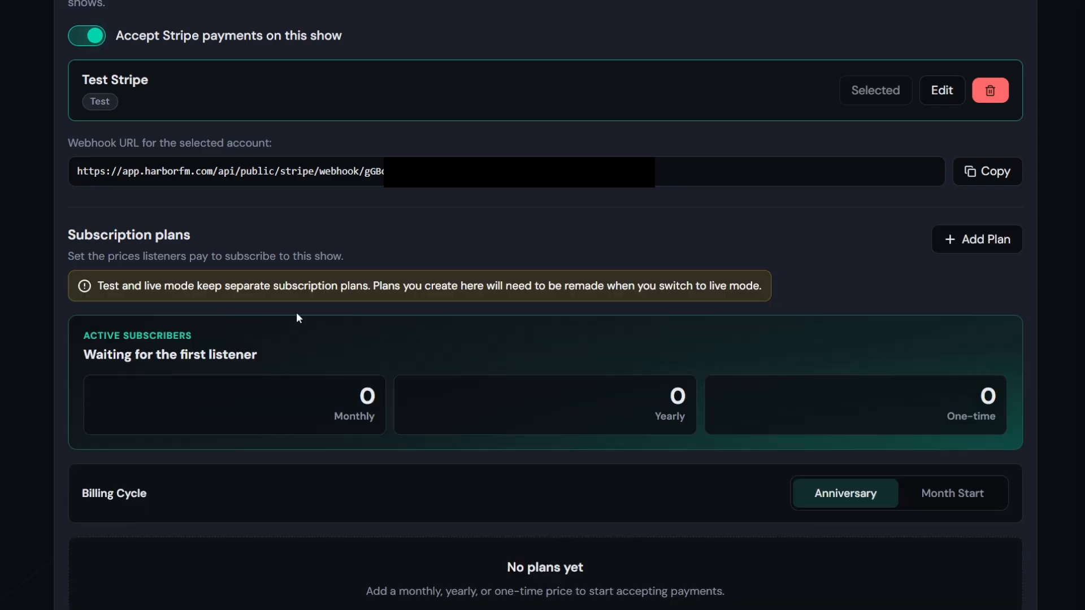
pyautogui.scroll(2, 317, 254)
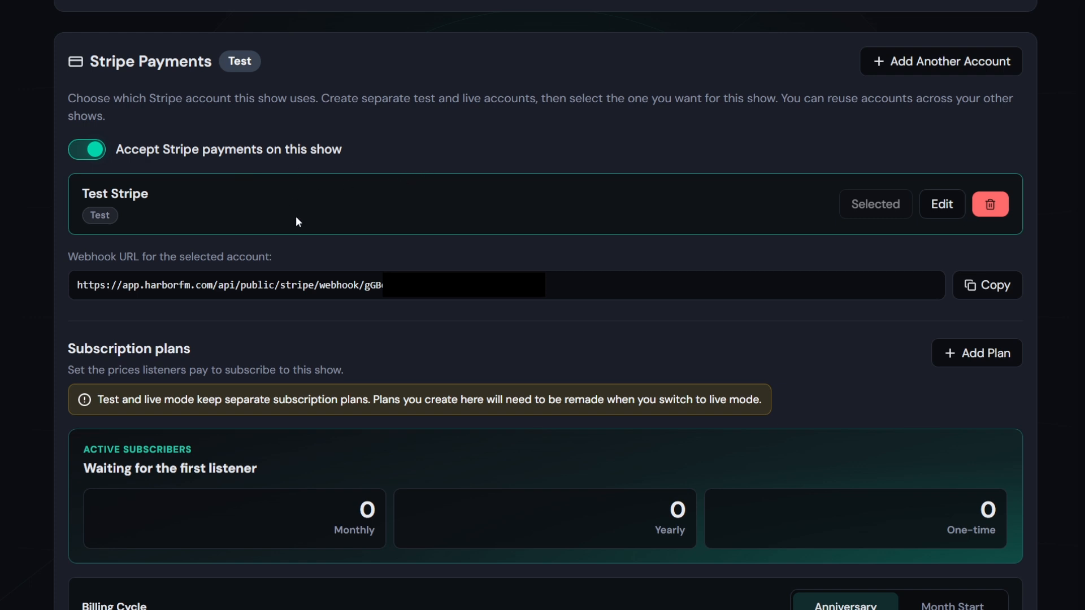
pyautogui.scroll(-1, 288, 327)
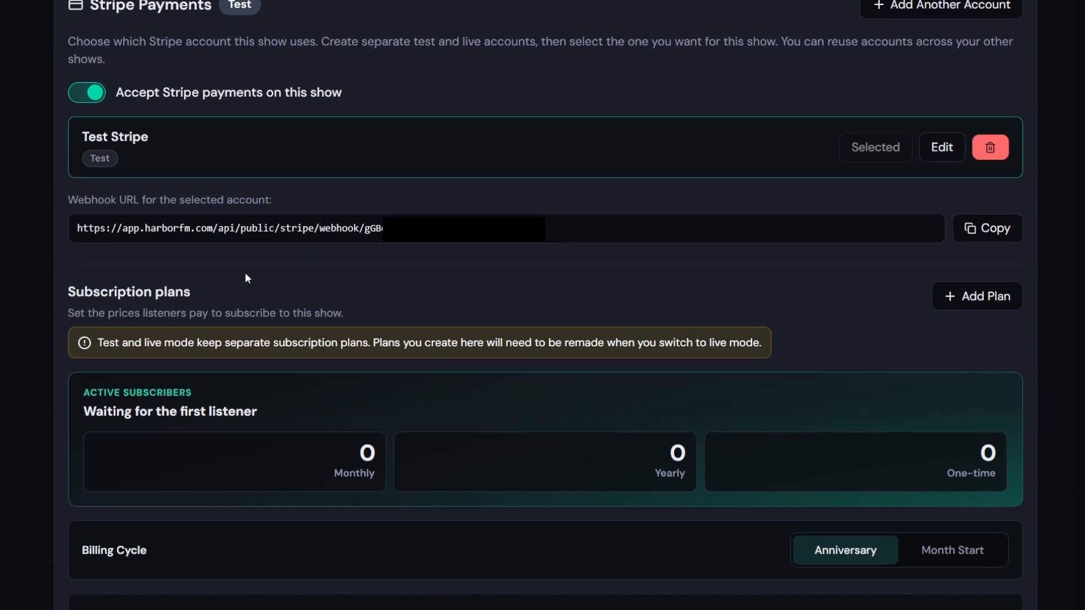
pyautogui.scroll(-1, 253, 321)
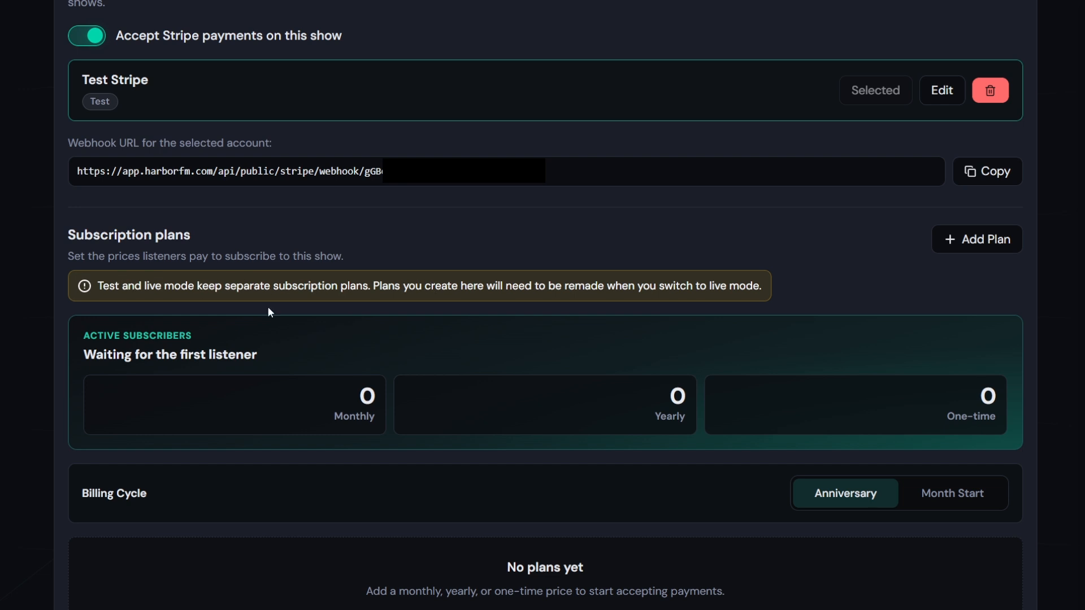
pyautogui.scroll(1, 627, 388)
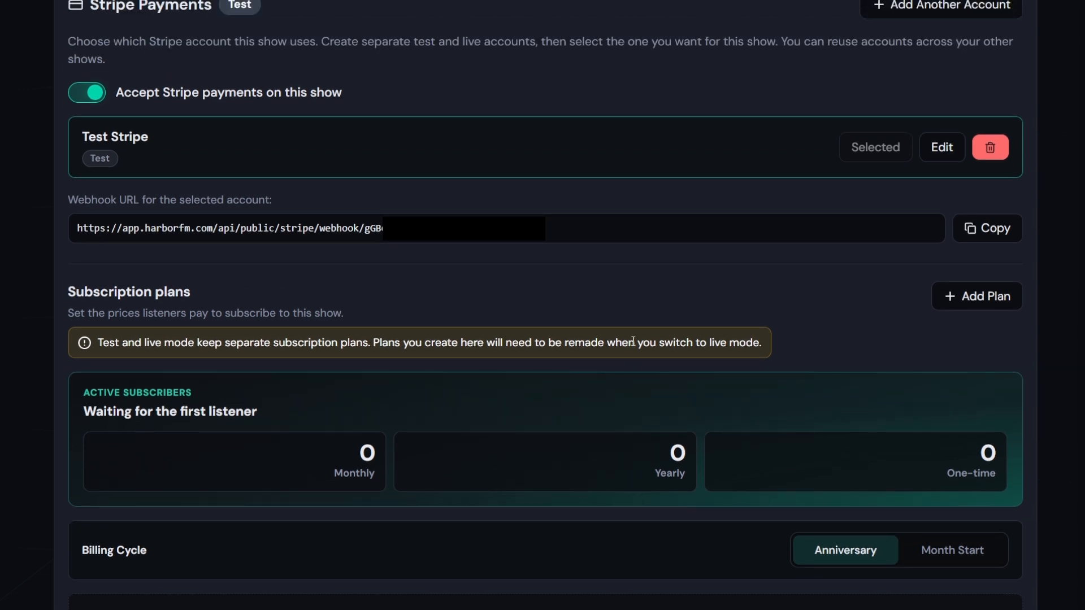
pyautogui.scroll(-3, 520, 301)
pyautogui.scroll(-1, 254, 212)
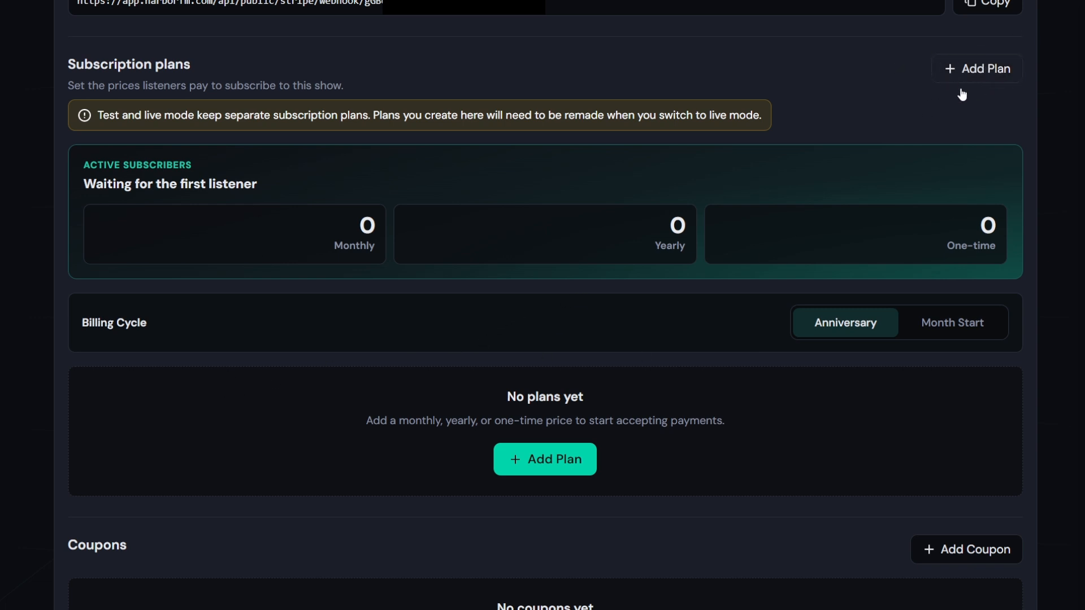
# Add a Monthly plan priced 5.00 in USD - US Dollar with auto-renew on
pyautogui.click(549, 459)
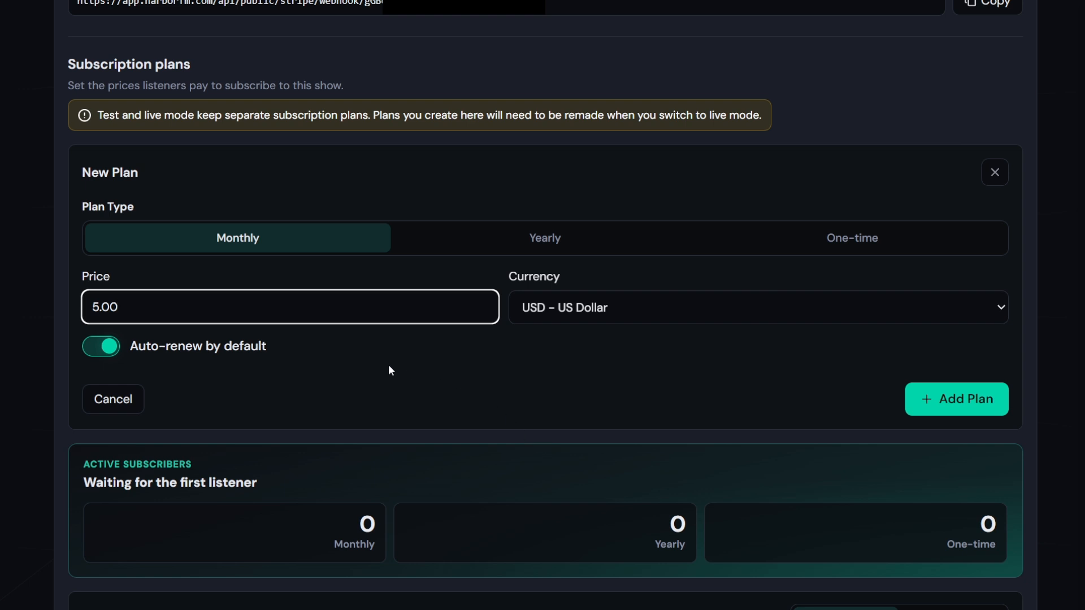
pyautogui.scroll(-1, 314, 291)
pyautogui.click(547, 176)
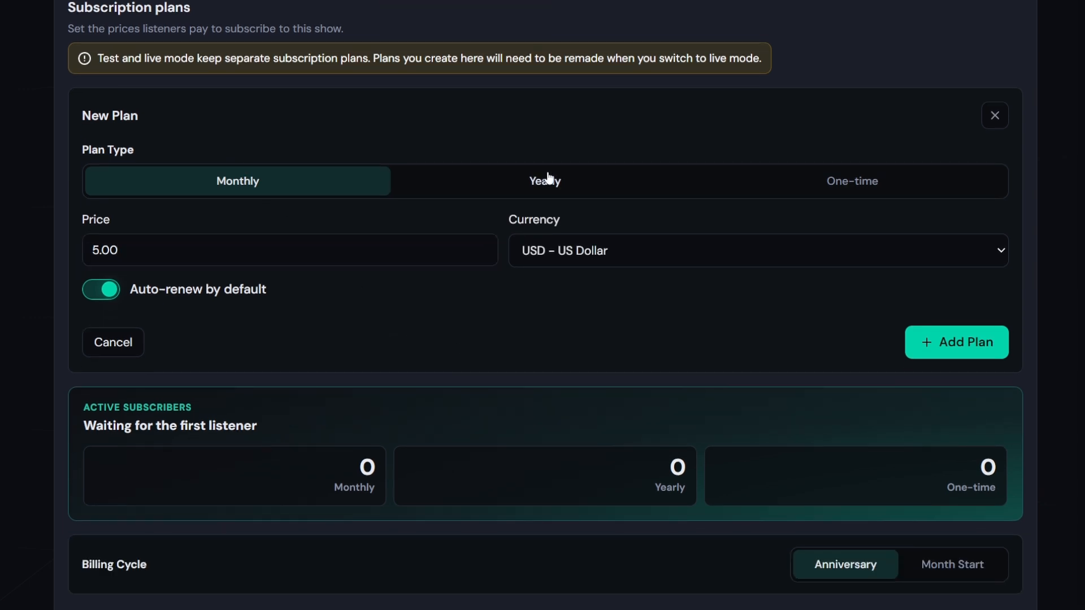
pyautogui.click(813, 182)
pyautogui.click(176, 192)
pyautogui.moveTo(173, 249); pyautogui.dragTo(26, 244)
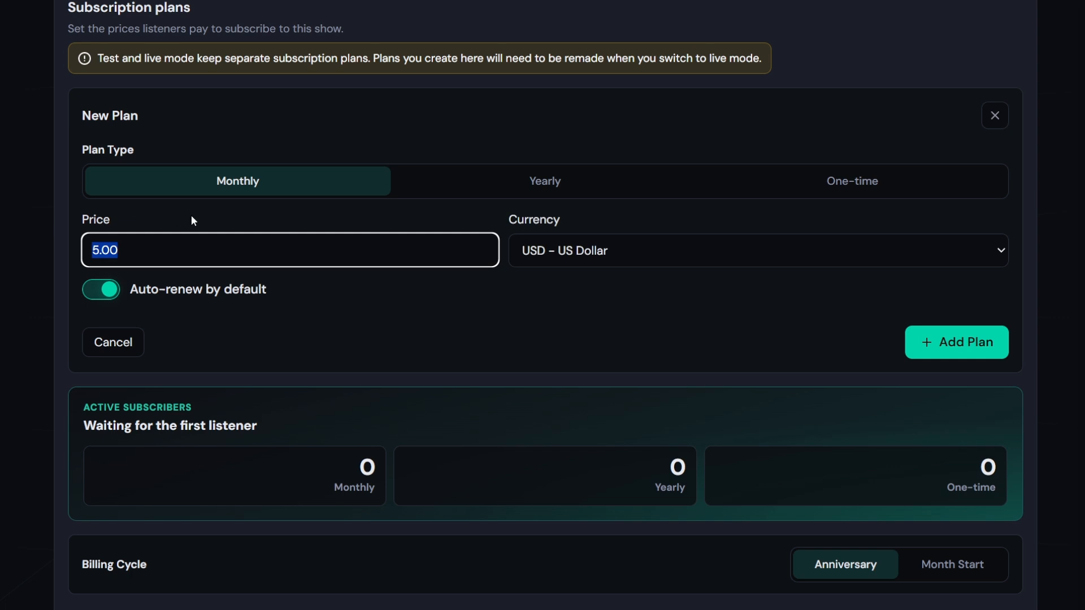
pyautogui.click(271, 242)
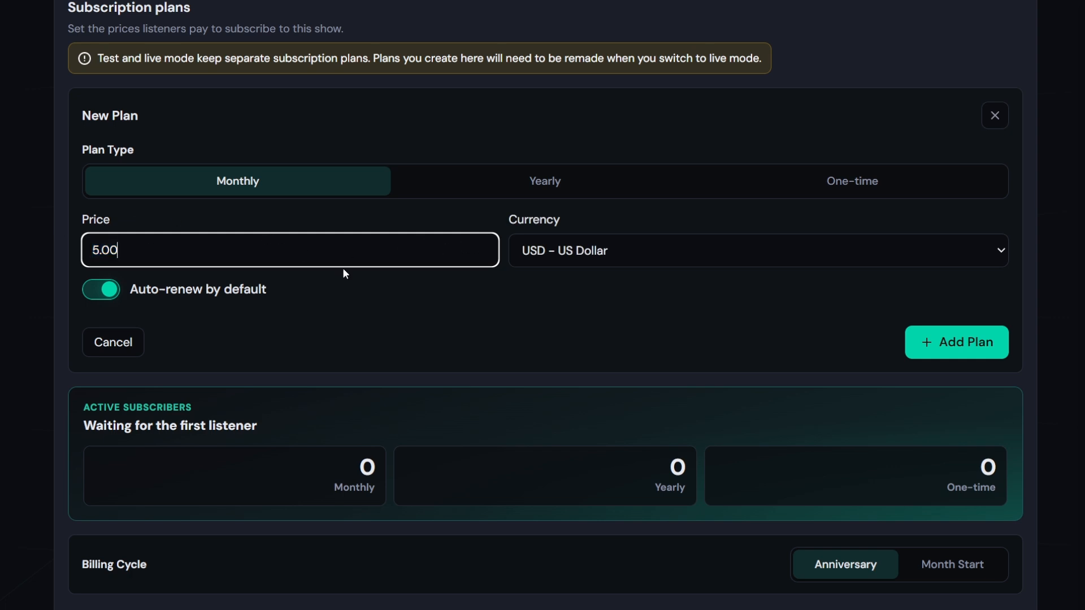
pyautogui.click(541, 246)
pyautogui.click(566, 252)
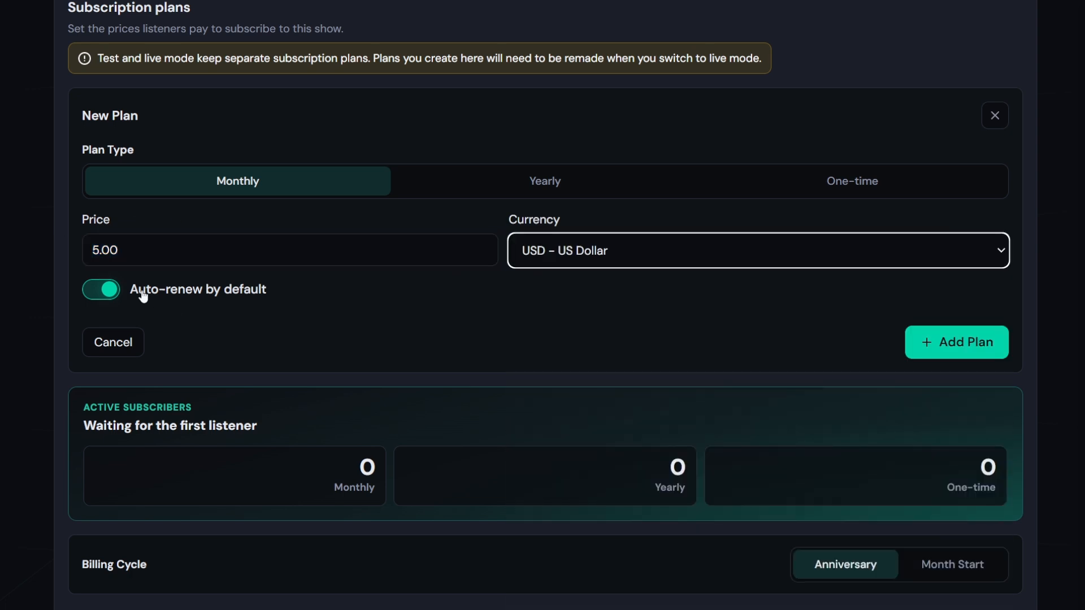
pyautogui.click(969, 350)
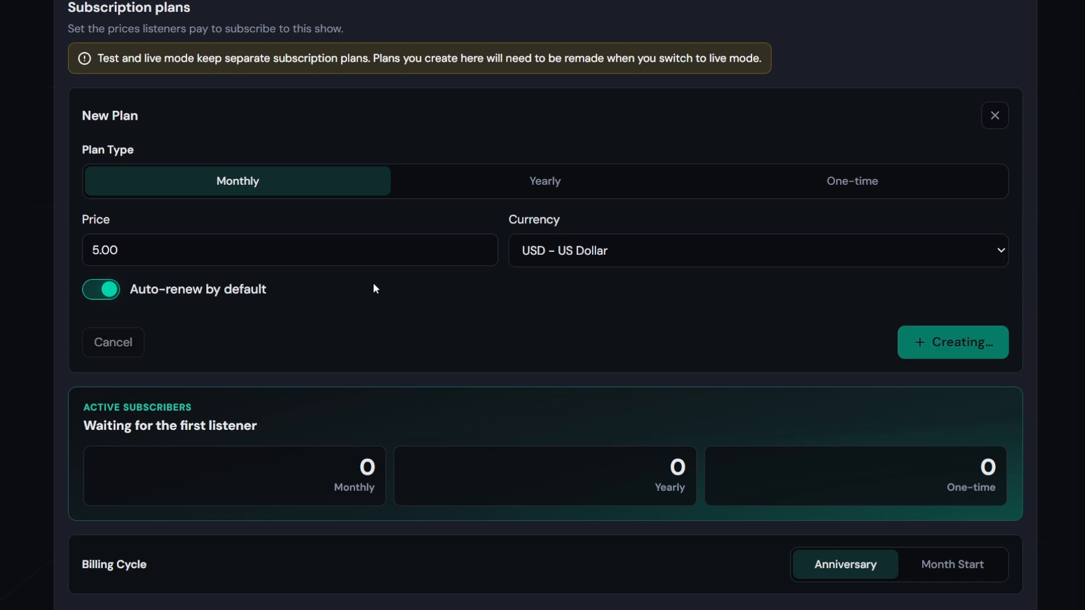
pyautogui.scroll(-1, 348, 286)
pyautogui.moveTo(81, 268); pyautogui.dragTo(286, 297)
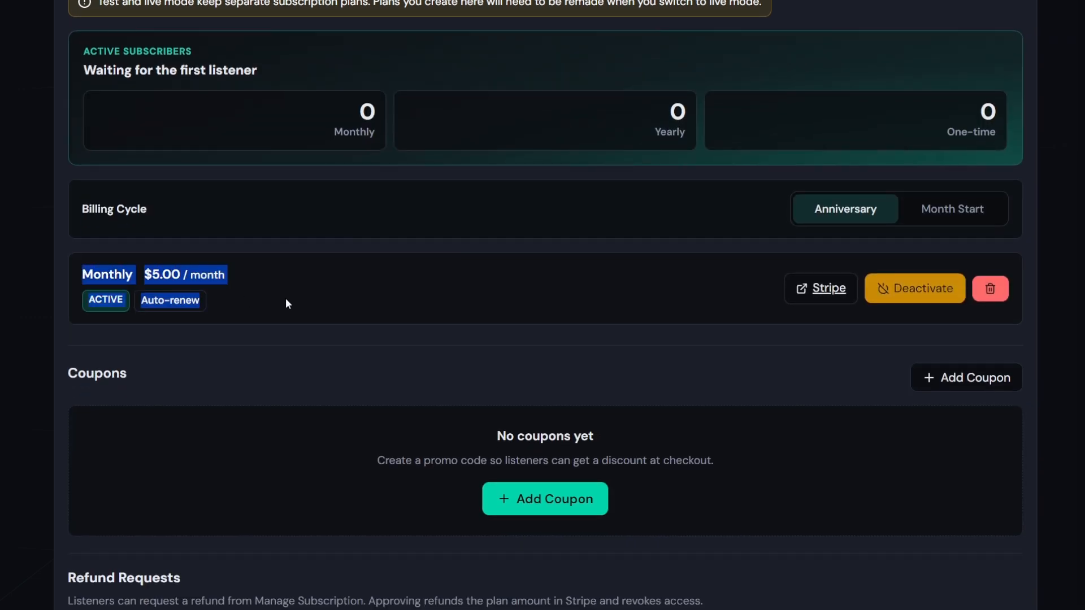
pyautogui.click(283, 296)
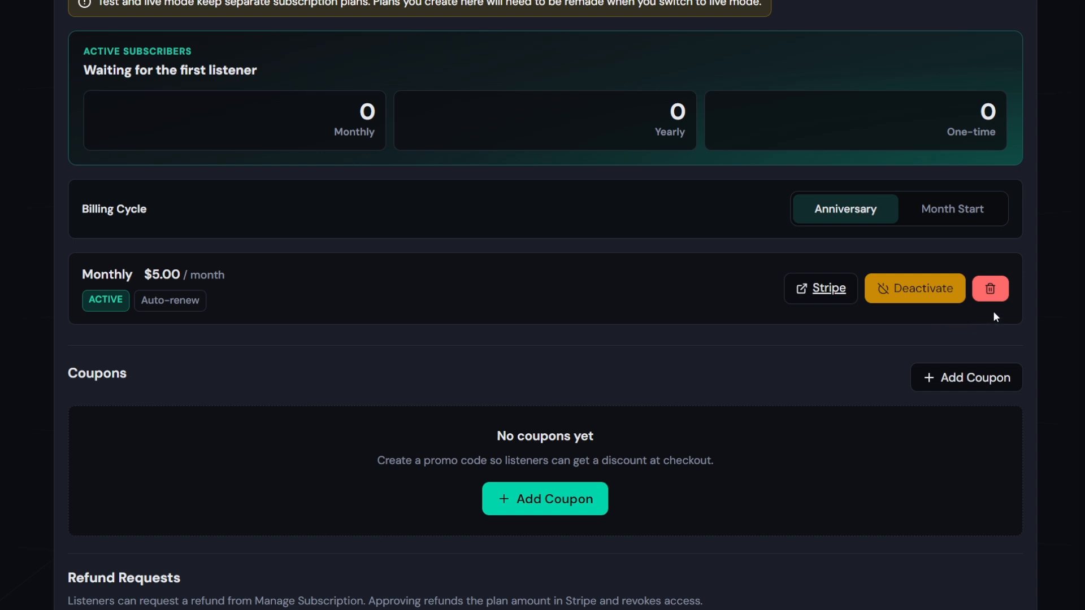
pyautogui.scroll(-3, 369, 299)
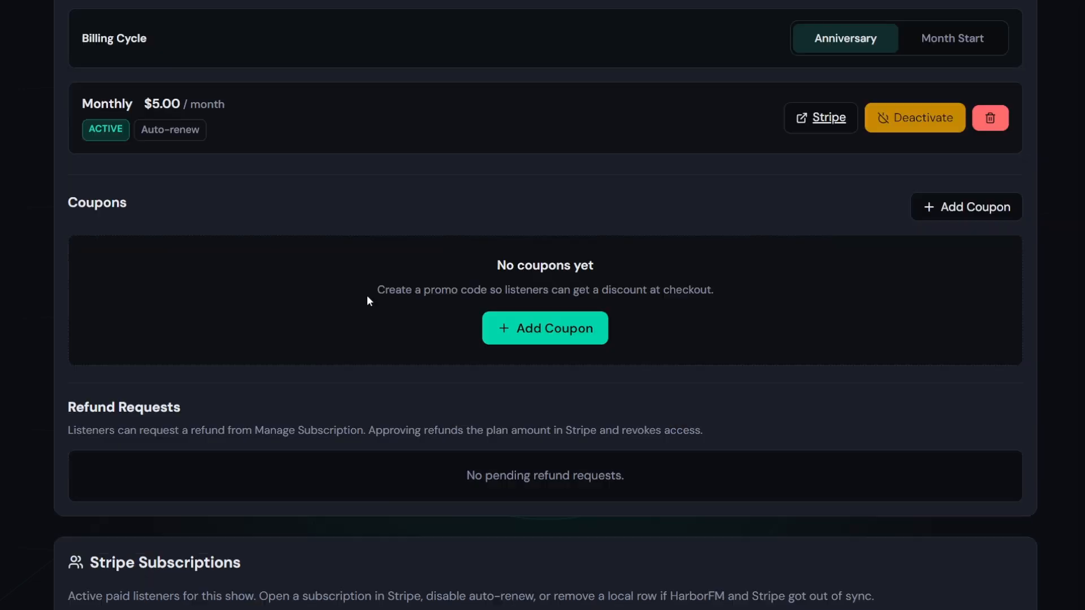
# Try creating a SAVE10 10% off coupon, which fails as a duplicate code
pyautogui.click(546, 330)
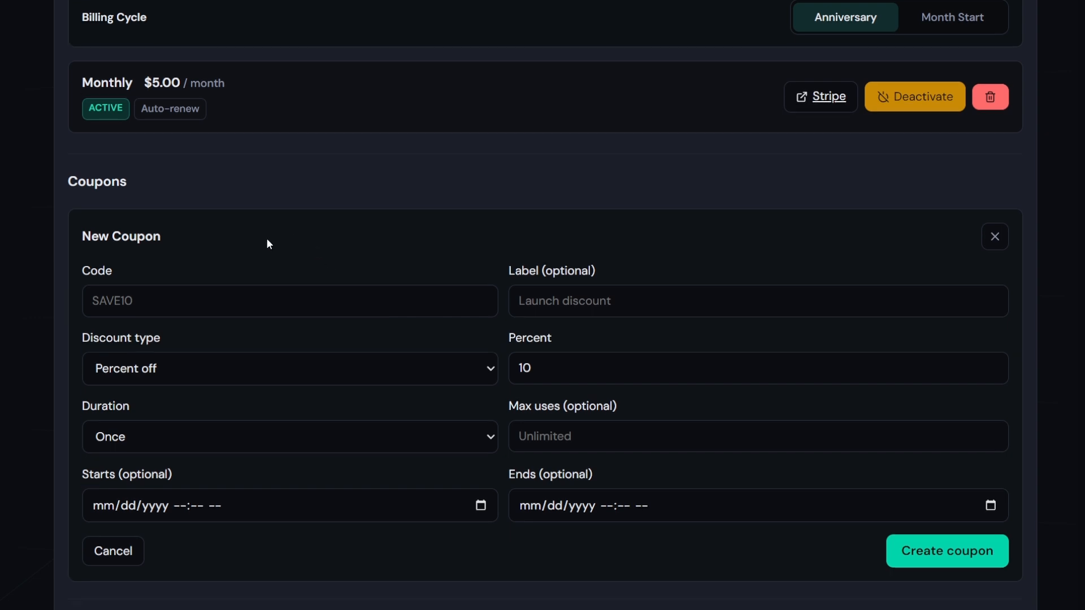
pyautogui.click(213, 254)
pyautogui.write('SAV')
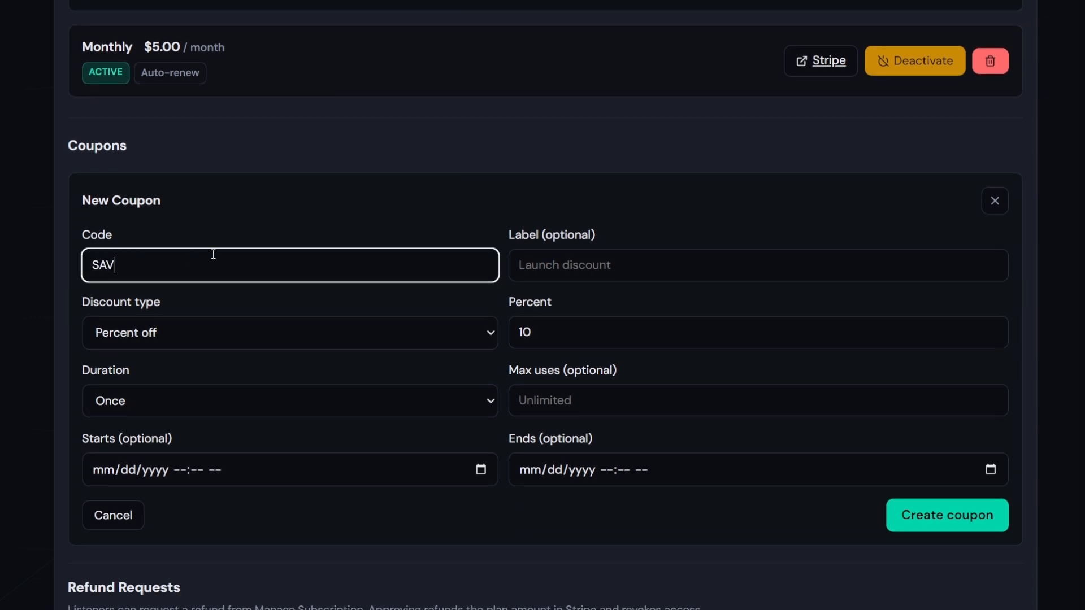
pyautogui.write('E10')
pyautogui.click(310, 327)
pyautogui.scroll(-1, 305, 303)
pyautogui.click(213, 289)
pyautogui.click(172, 305)
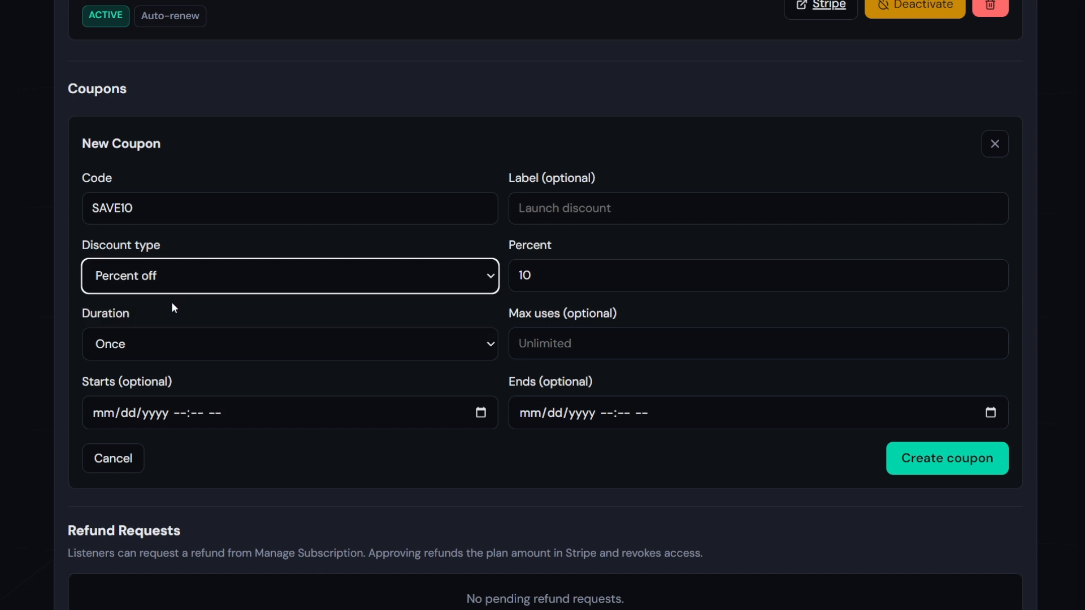
pyautogui.click(535, 279)
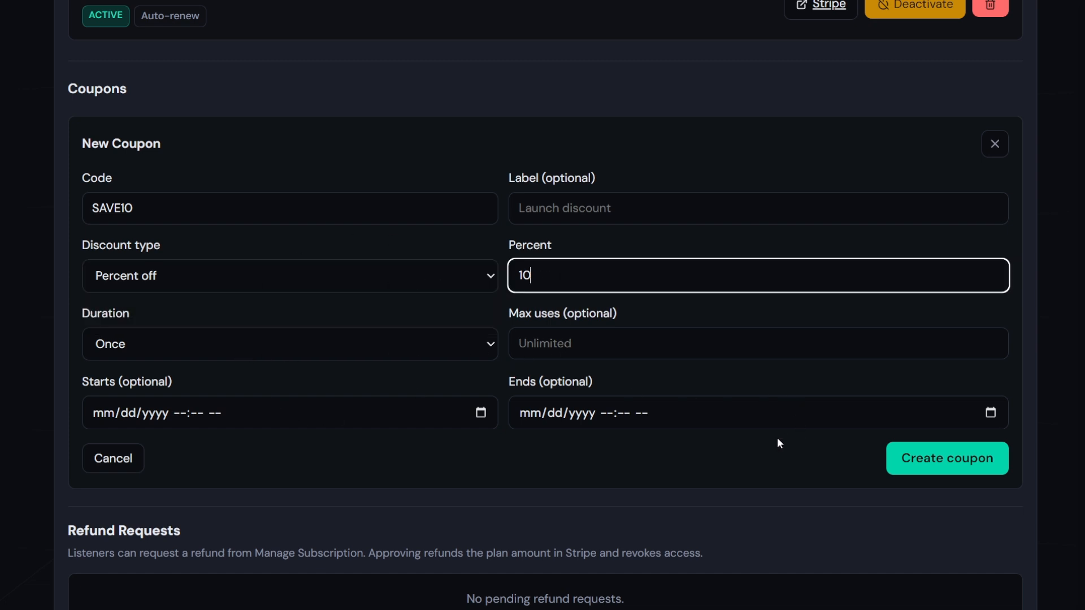
pyautogui.click(961, 457)
pyautogui.scroll(-1, 252, 331)
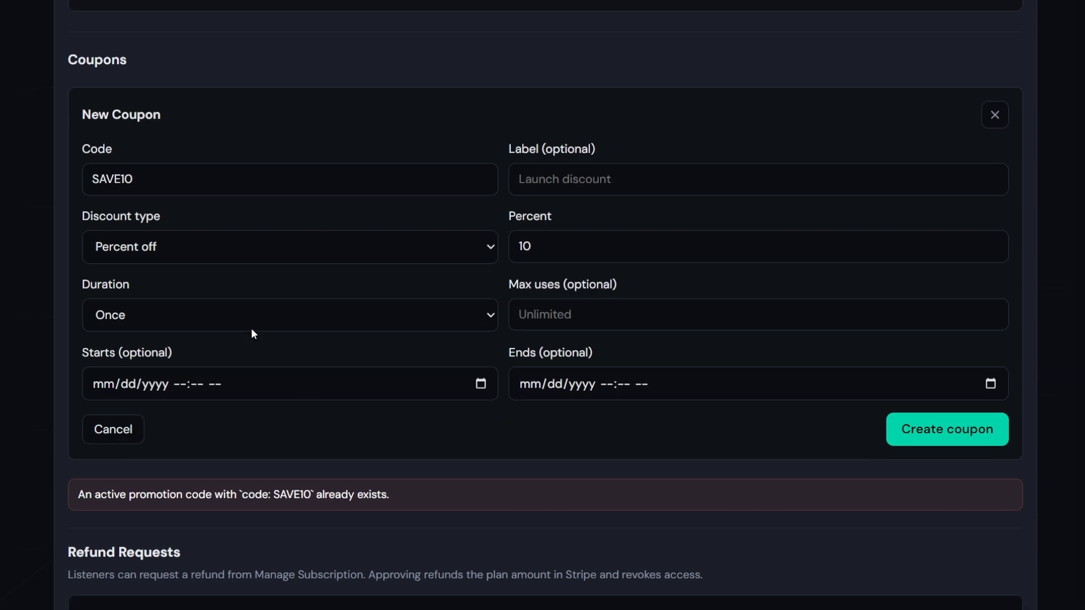
pyautogui.doubleClick(294, 466)
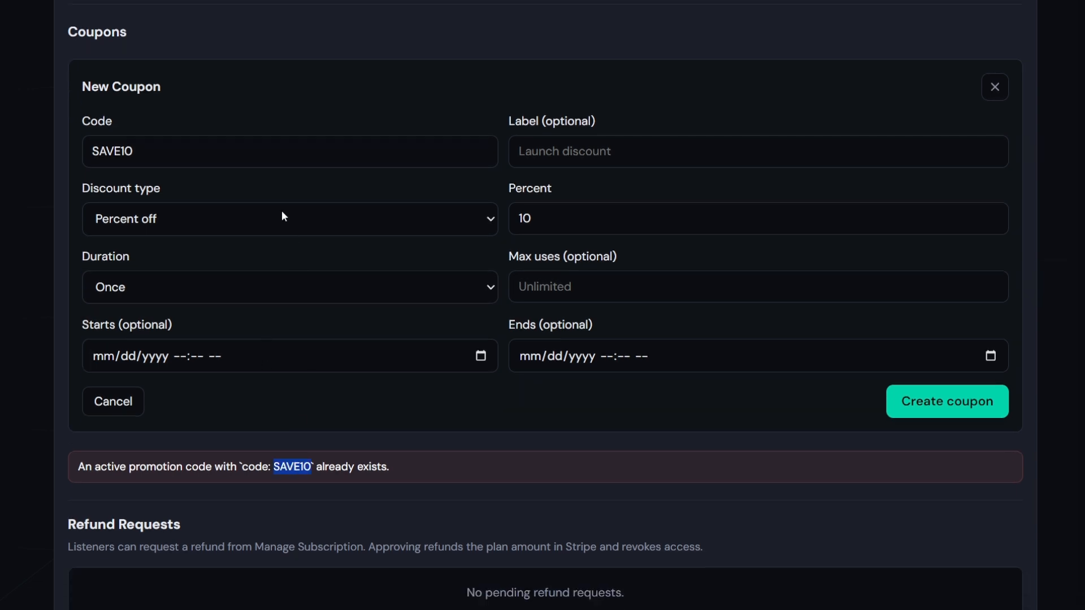
# Change the coupon to SAVE15 with 15% off and create it
pyautogui.click(199, 161)
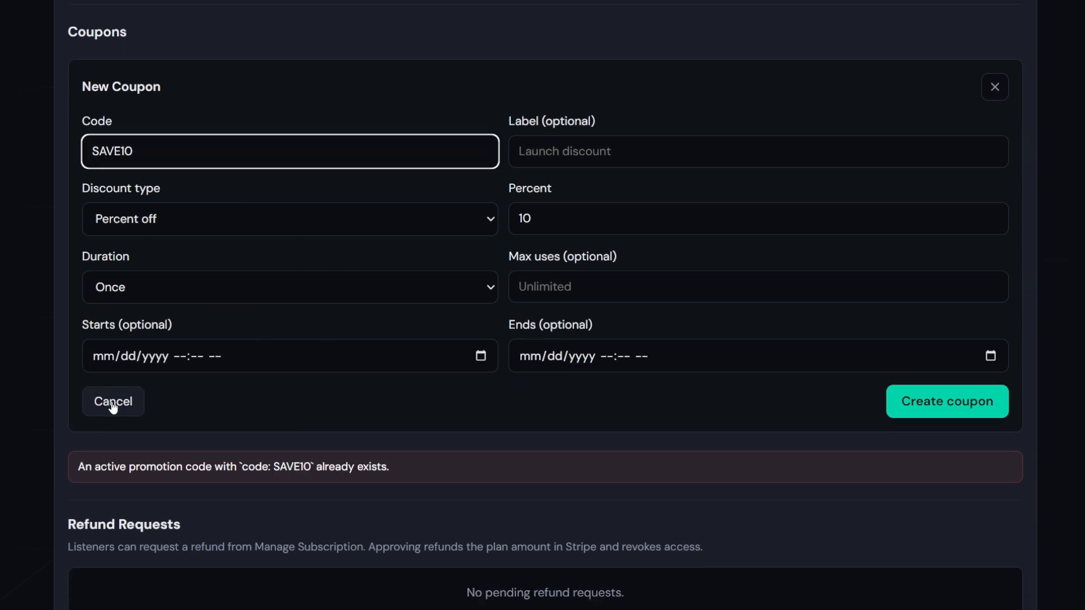
pyautogui.press('BackSpace')
pyautogui.write('5')
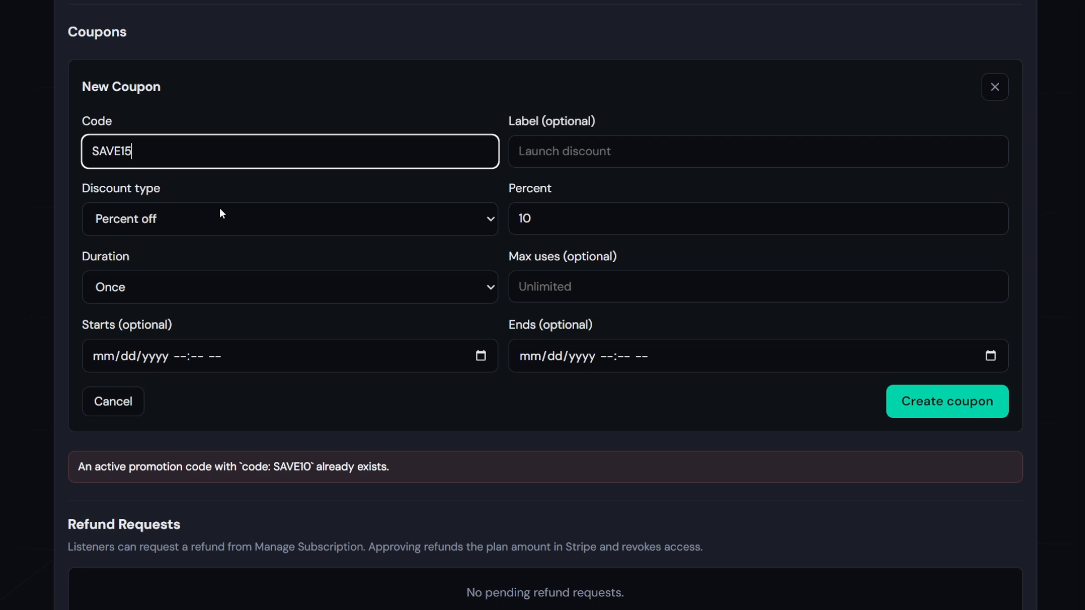
pyautogui.doubleClick(710, 223)
pyautogui.write('15')
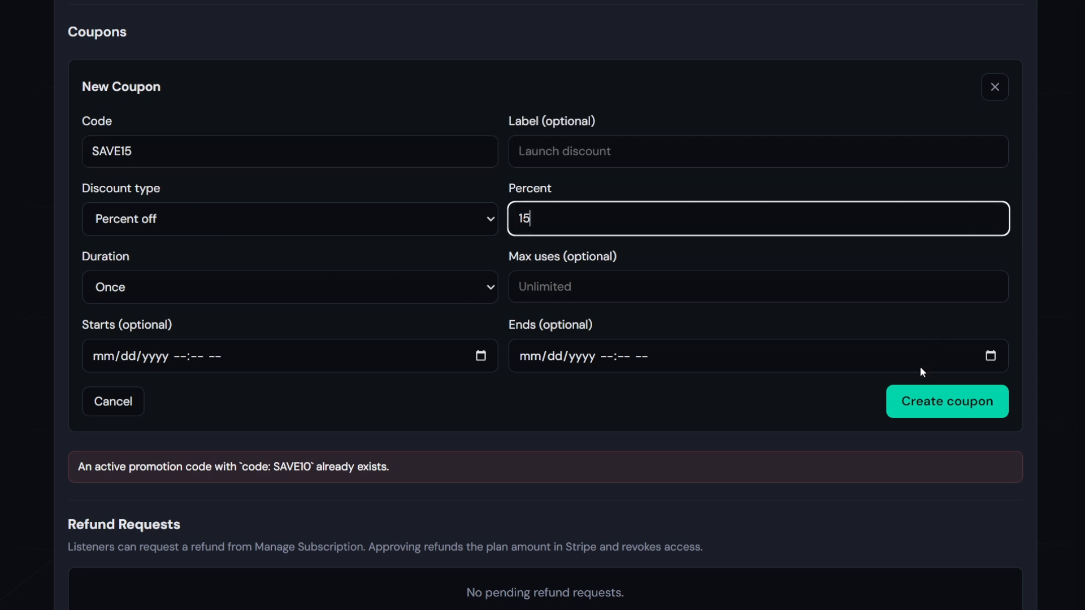
pyautogui.click(949, 416)
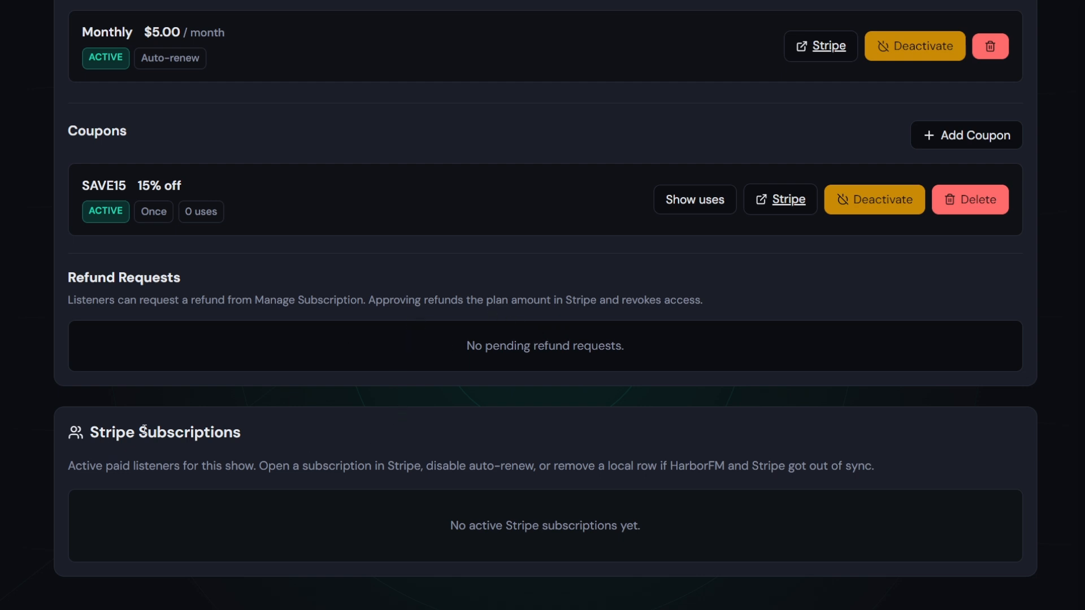
# Review the Stripe Subscriptions description, then open CFast Cast's public page from the dashboard
pyautogui.moveTo(112, 435); pyautogui.dragTo(322, 465)
pyautogui.click(410, 500)
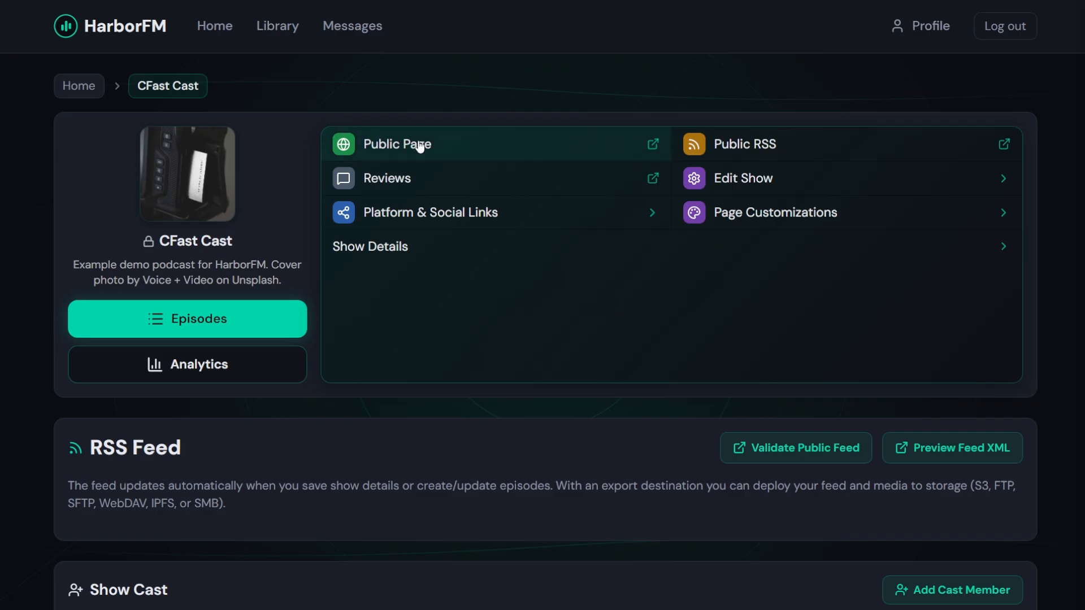
pyautogui.click(418, 145)
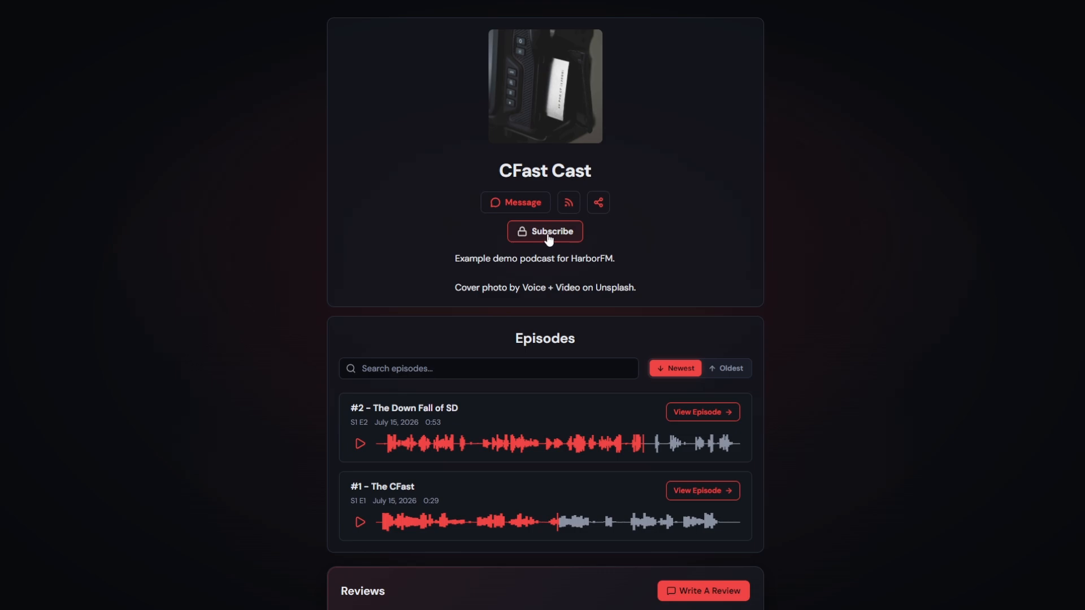
# Choose the Monthly $5.00 plan and pay with the Stripe test card
pyautogui.click(549, 239)
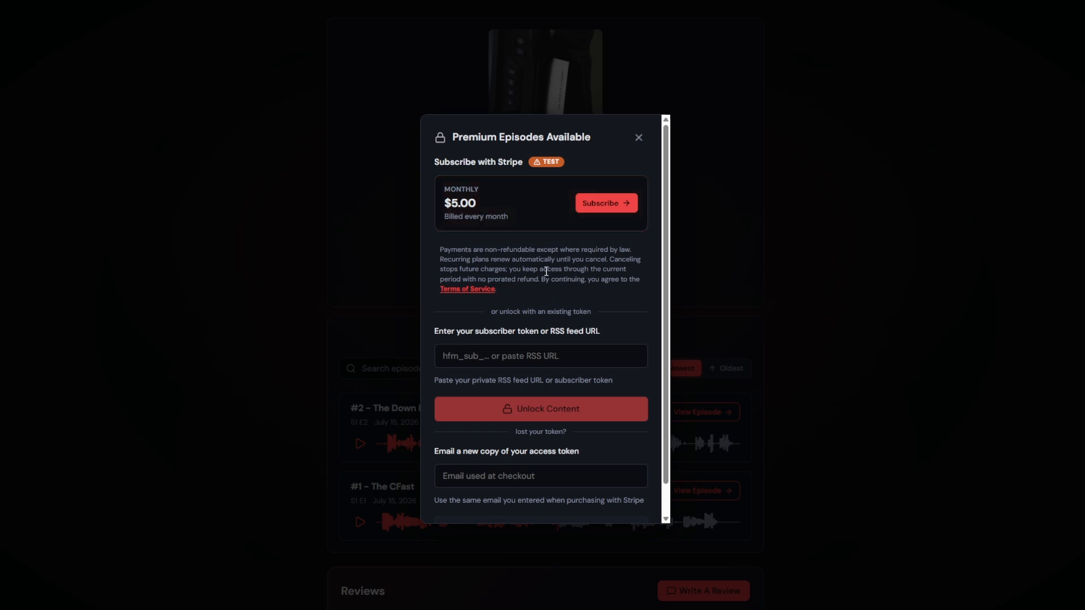
pyautogui.click(616, 205)
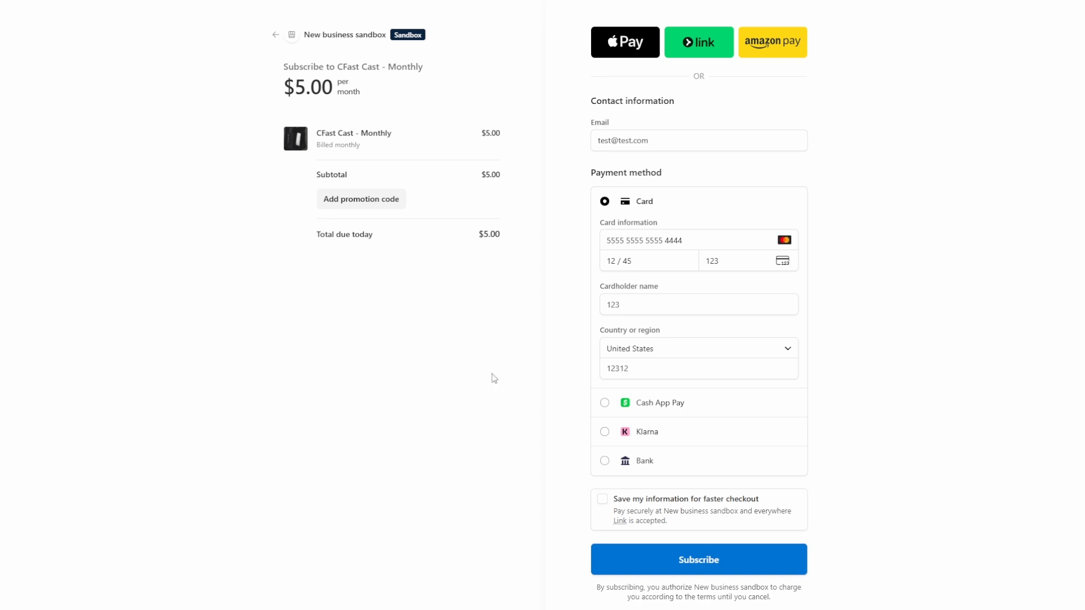
pyautogui.click(624, 559)
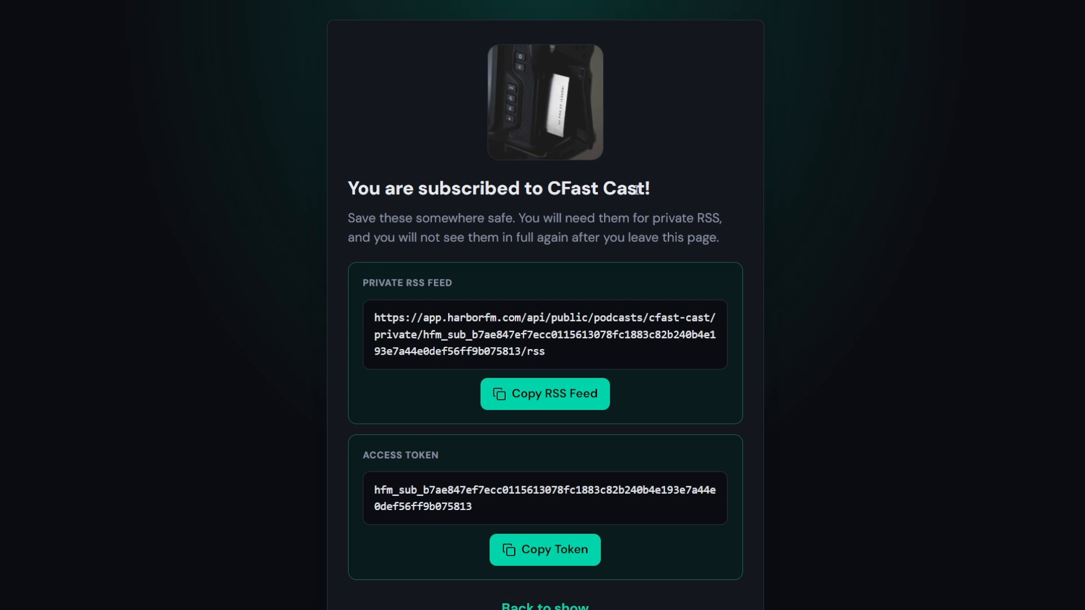
# Check the private RSS feed address and access token, then go back to the CFast Cast page
pyautogui.scroll(-1, 497, 213)
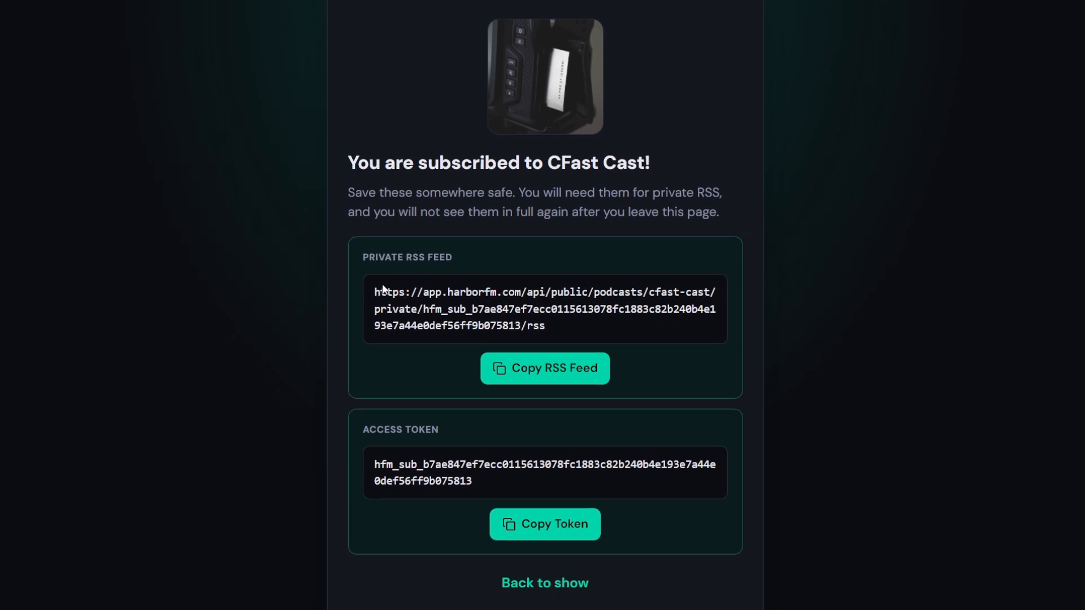
pyautogui.moveTo(404, 292); pyautogui.dragTo(480, 326)
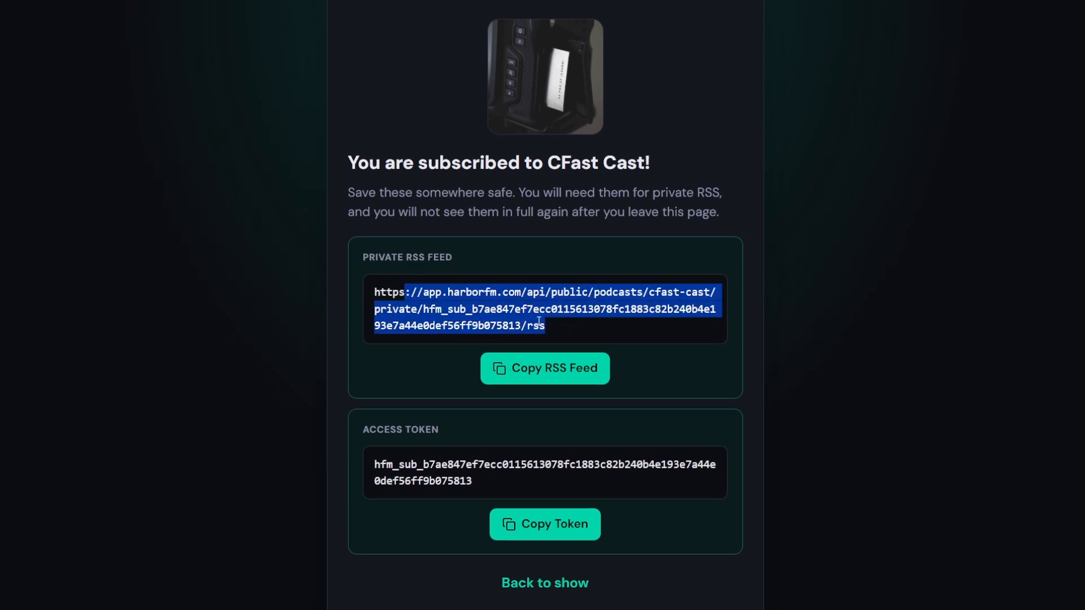
pyautogui.click(480, 327)
pyautogui.moveTo(374, 465); pyautogui.dragTo(459, 467)
pyautogui.click(460, 478)
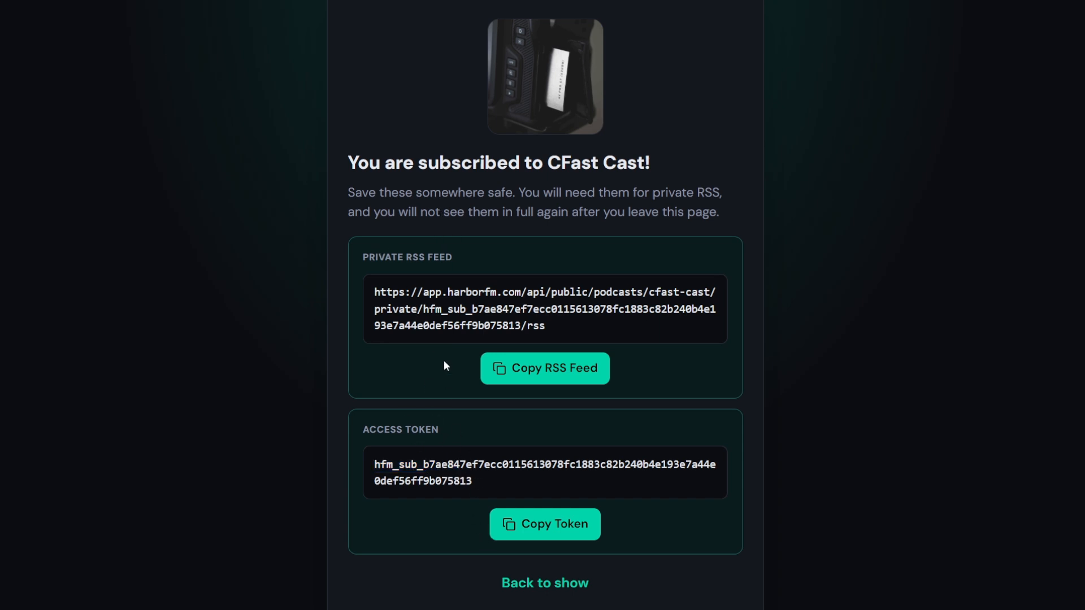
pyautogui.click(565, 582)
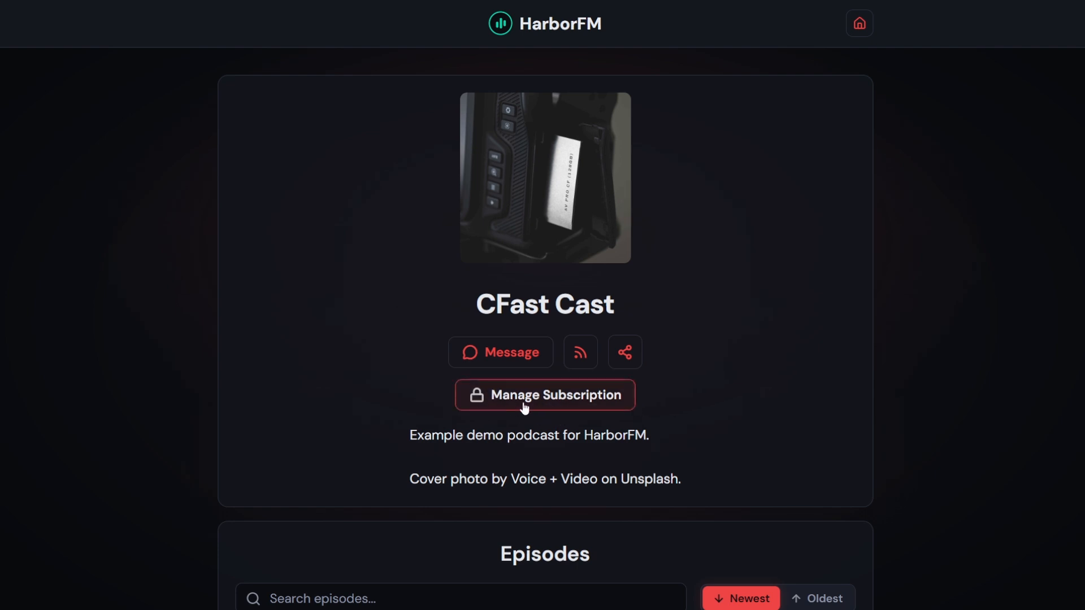
# Close the public page and return to the CFast Cast dashboard
pyautogui.scroll(-5, 350, 361)
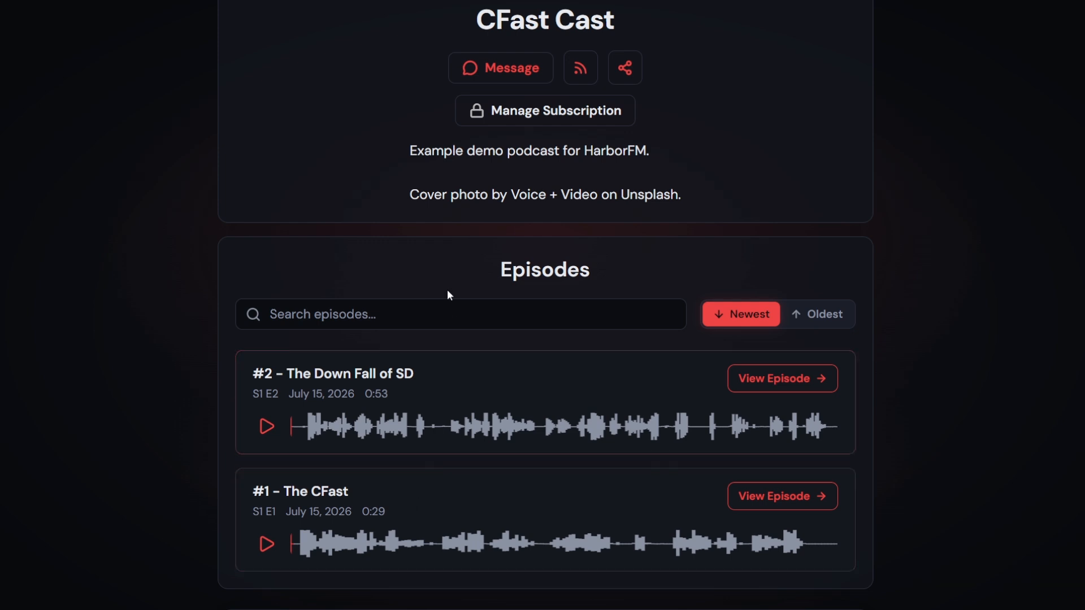
pyautogui.scroll(1, 431, 352)
pyautogui.scroll(-1, 395, 483)
pyautogui.scroll(1, 412, 456)
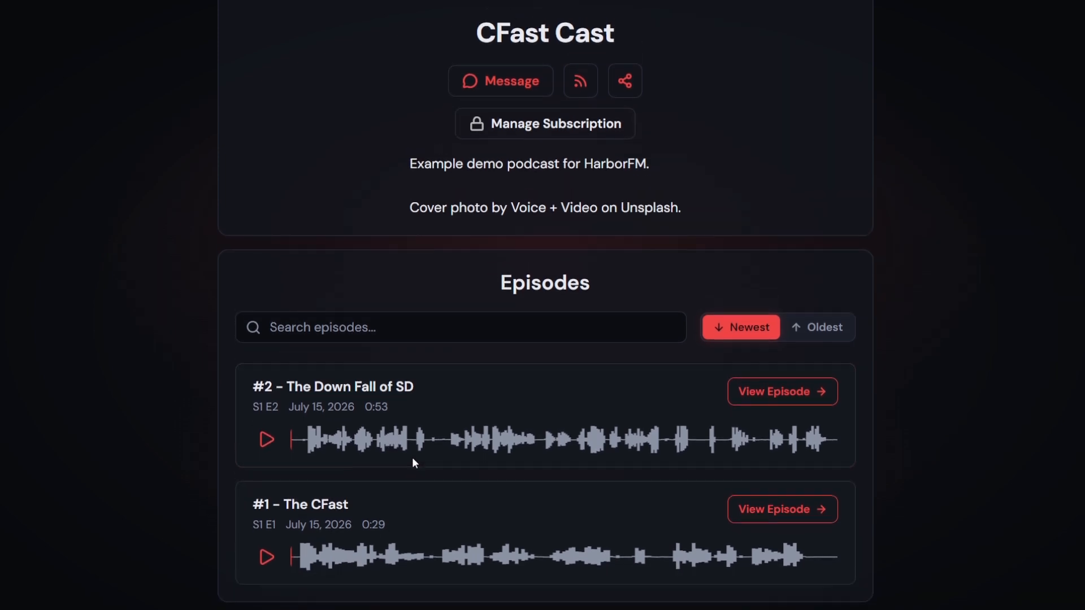
pyautogui.hotkey('ctrl', 'w')
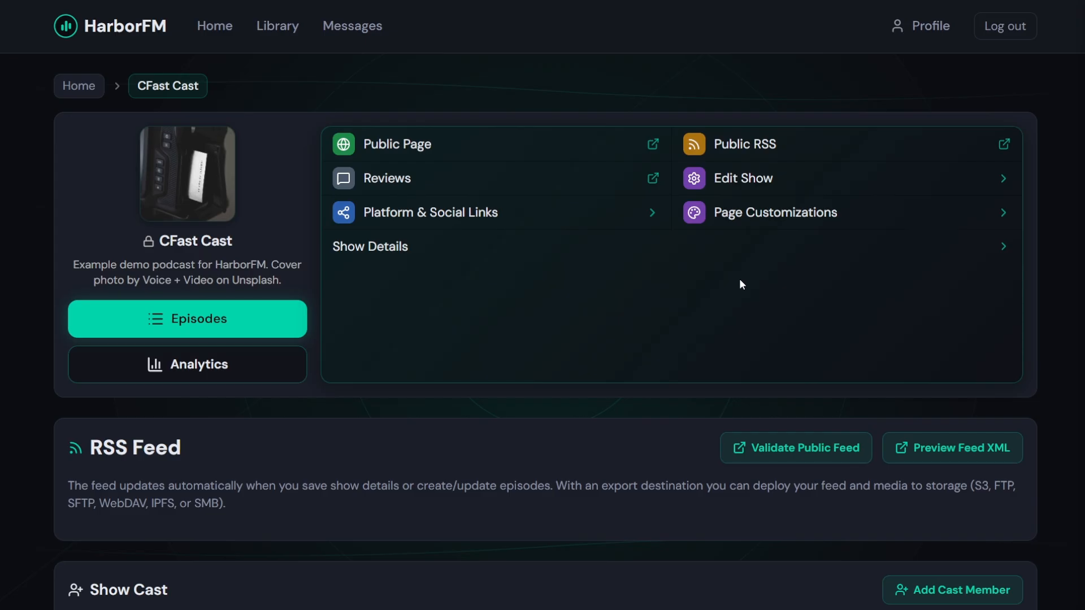
# Turn on Subscriber Only in the show details and save
pyautogui.click(755, 180)
pyautogui.scroll(-5, 488, 315)
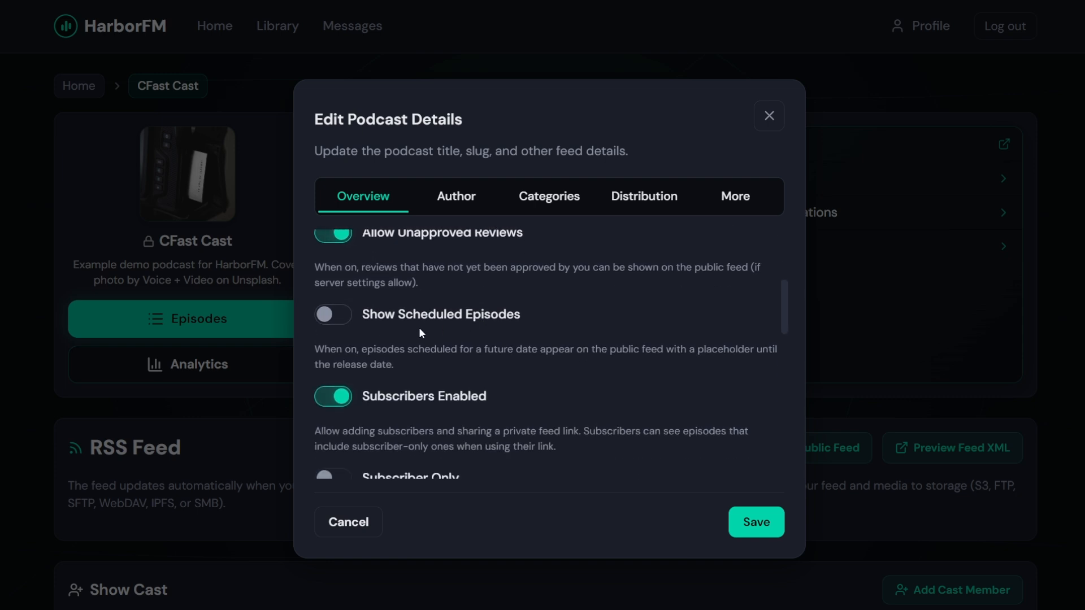
pyautogui.scroll(-2, 419, 327)
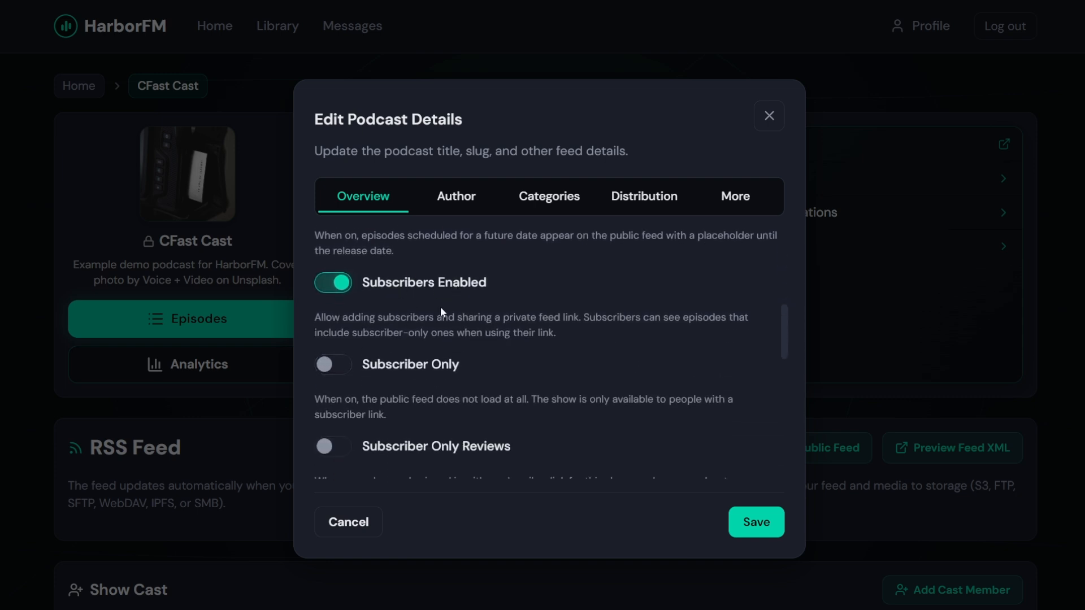
pyautogui.scroll(-1, 439, 307)
pyautogui.click(385, 310)
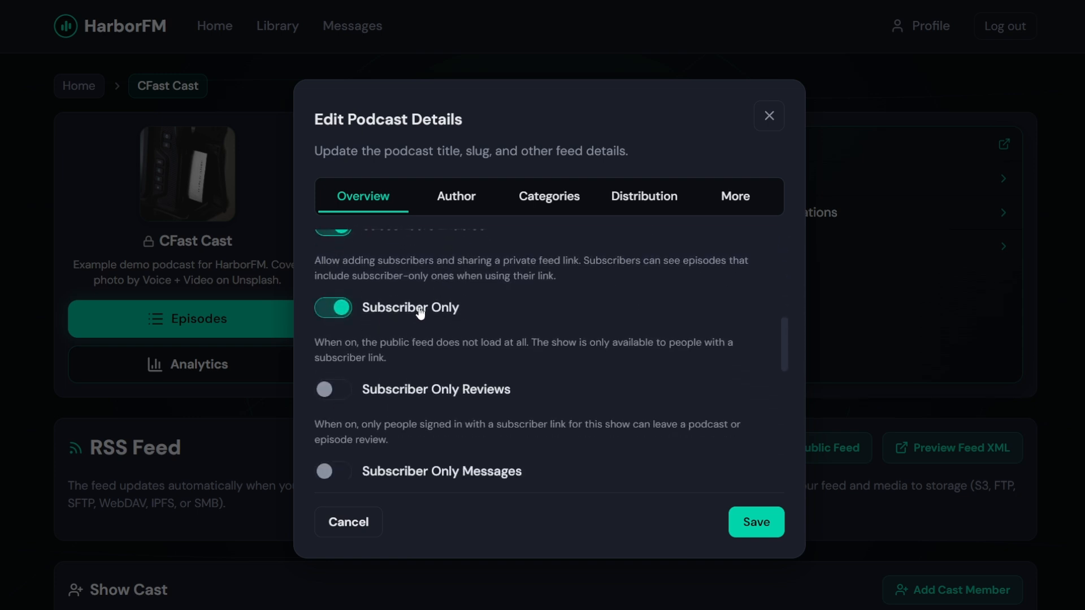
pyautogui.click(756, 521)
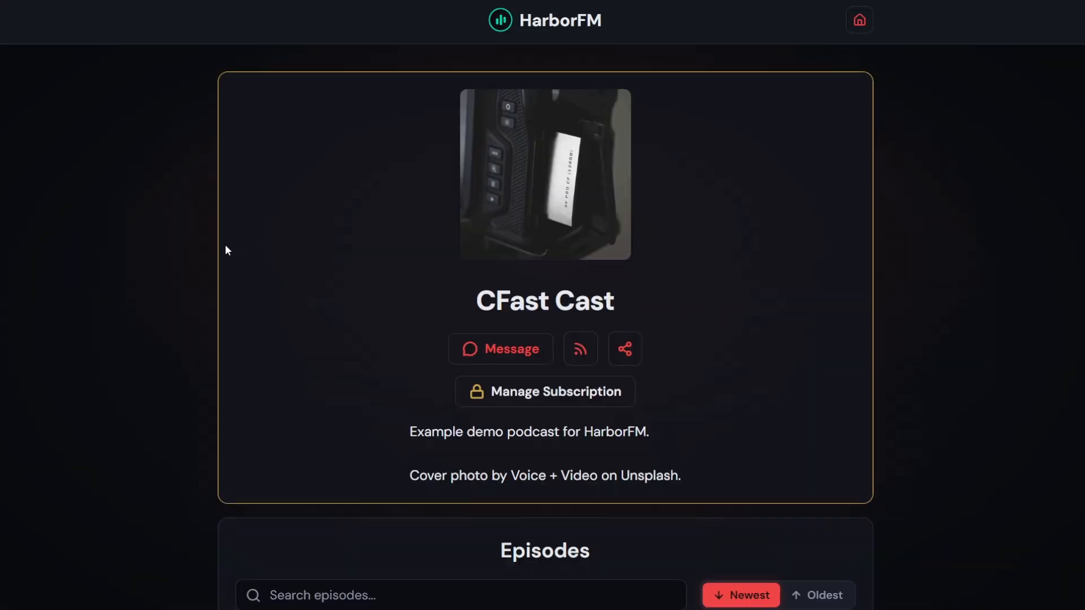
pyautogui.scroll(-7, 225, 244)
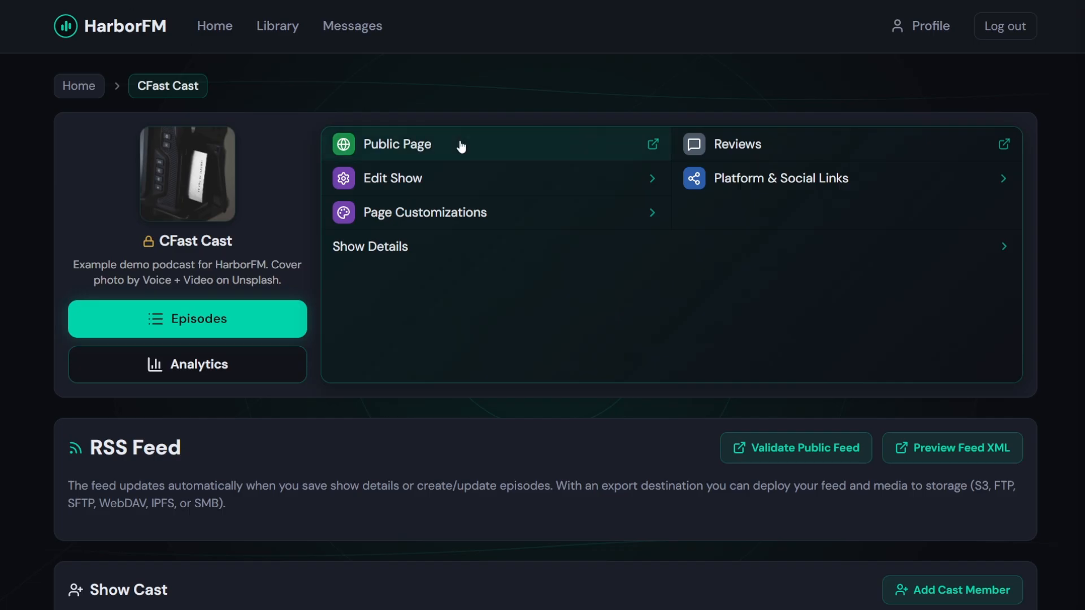
# Switch Subscriber Only back off for the whole show and save the details
pyautogui.click(445, 185)
pyautogui.scroll(-3, 453, 314)
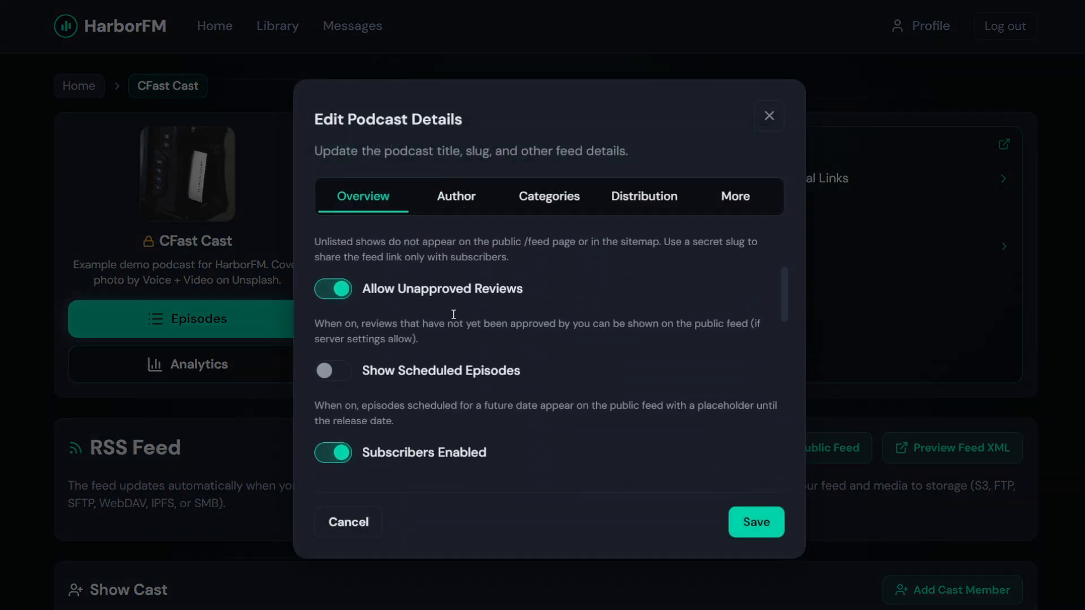
pyautogui.scroll(-2, 454, 314)
pyautogui.click(425, 430)
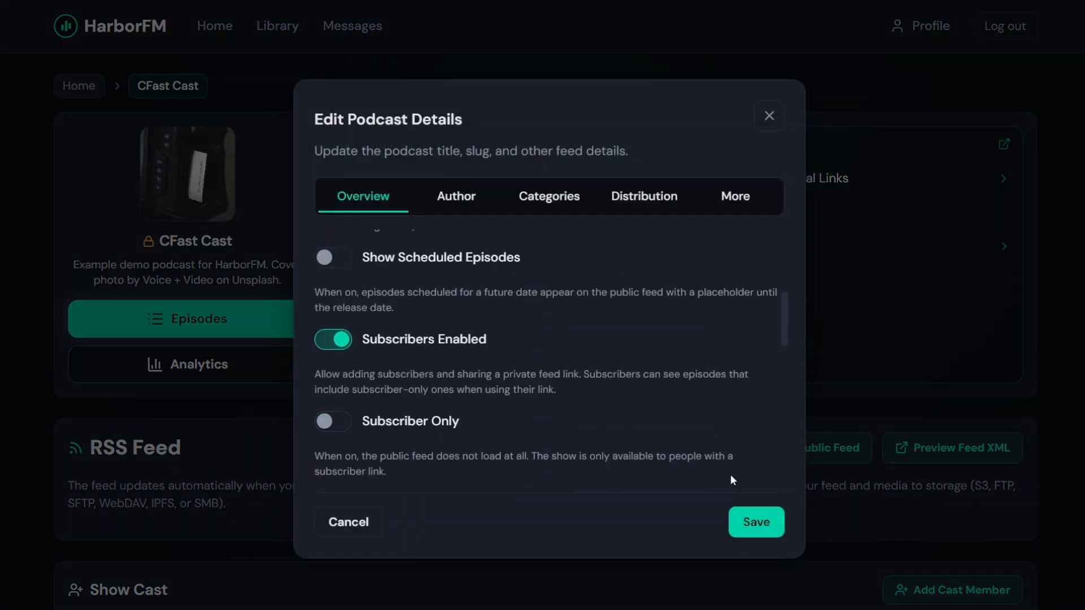
pyautogui.click(760, 523)
# Mark episode #2 - The Down Fall of SD as Subscriber Only in its Publish settings and save
pyautogui.click(224, 318)
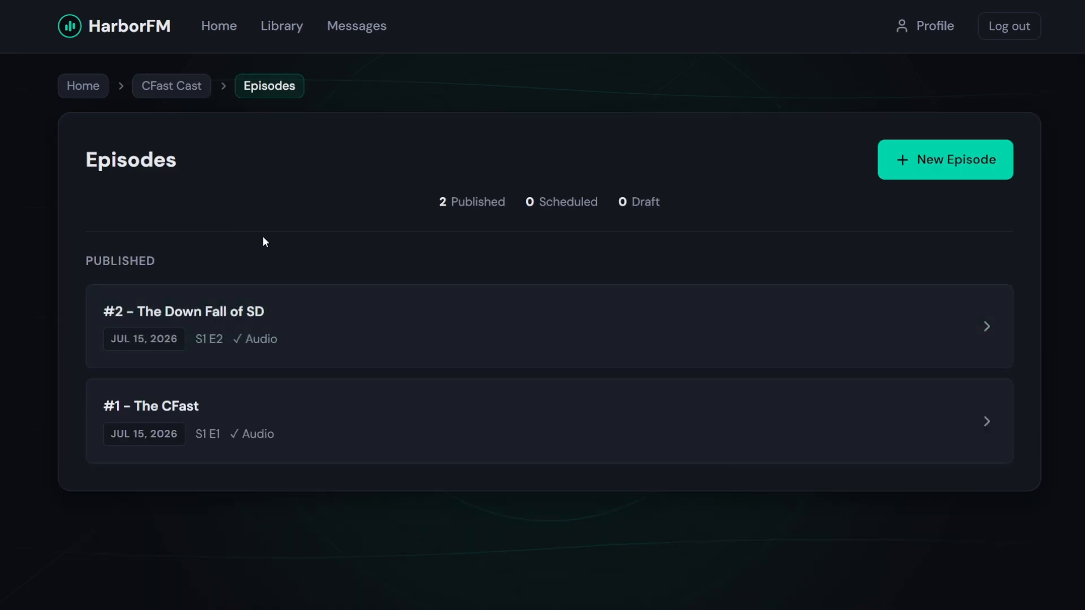
pyautogui.click(314, 313)
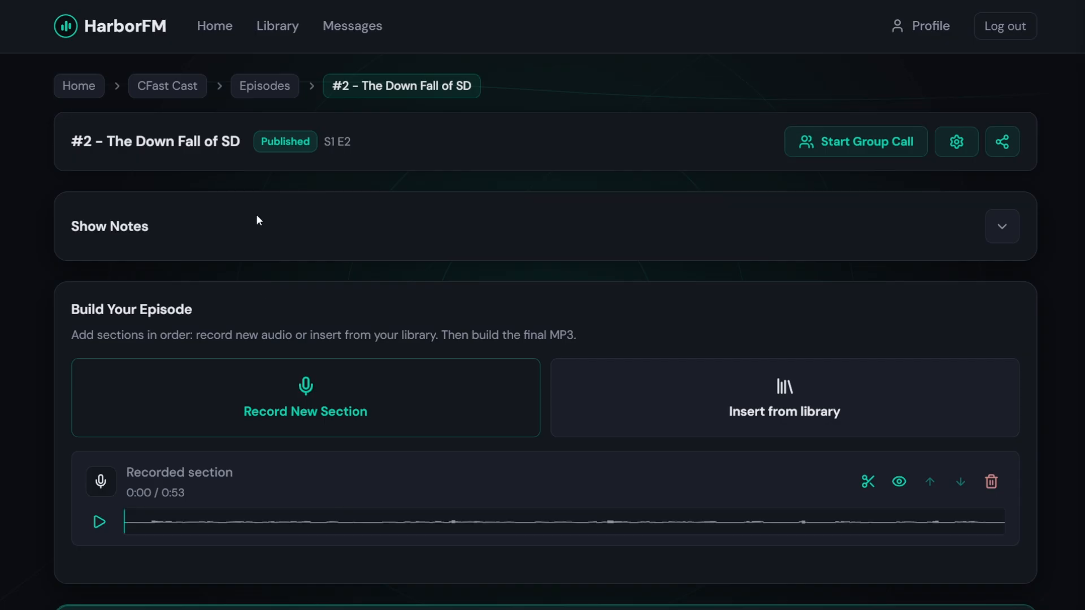
pyautogui.click(955, 141)
pyautogui.scroll(-3, 619, 191)
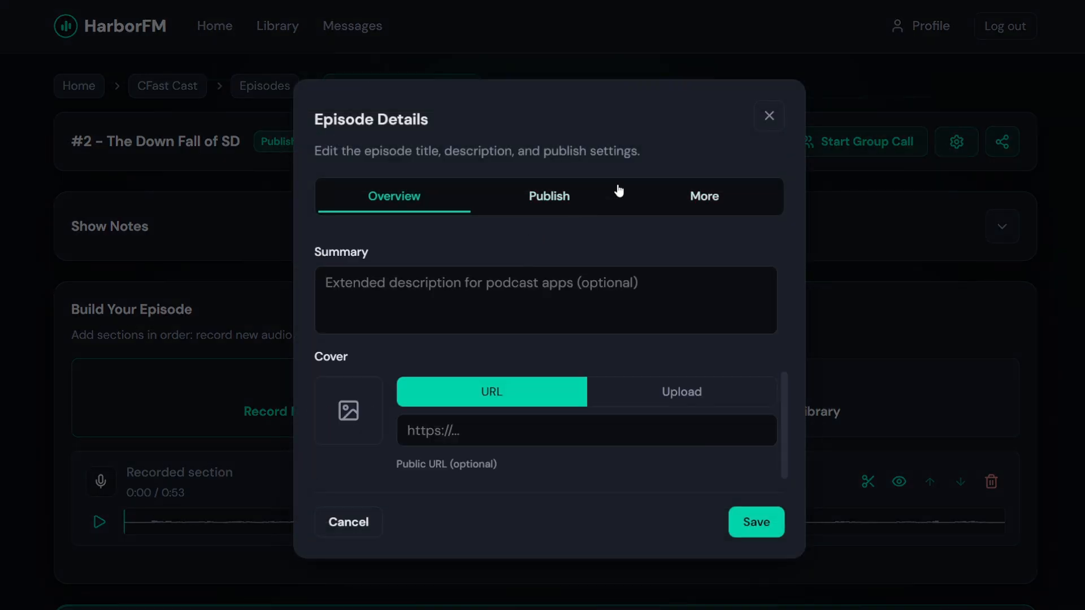
pyautogui.click(571, 194)
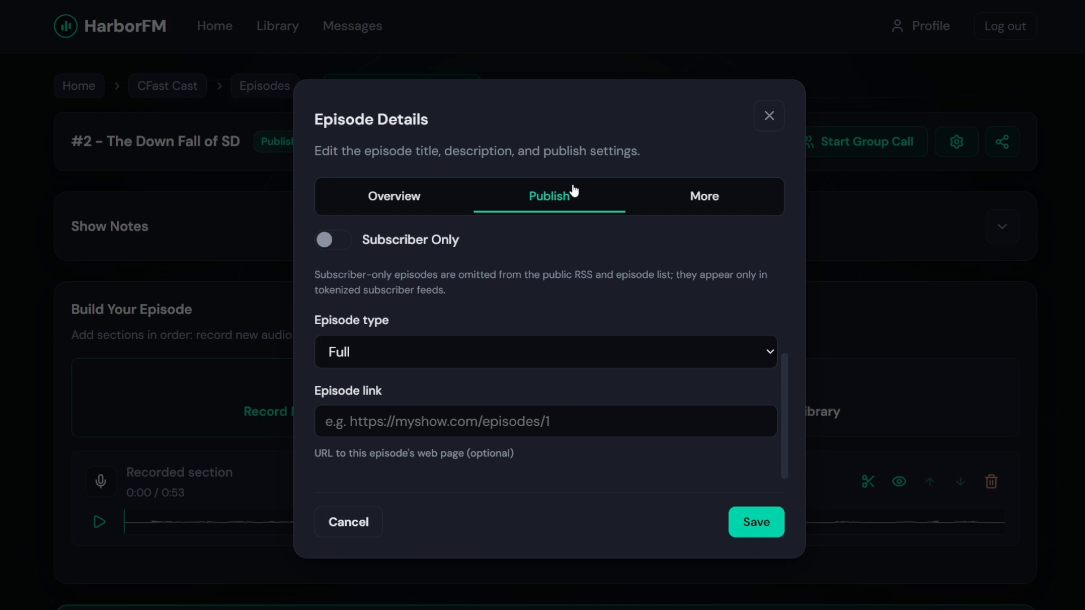
pyautogui.click(402, 244)
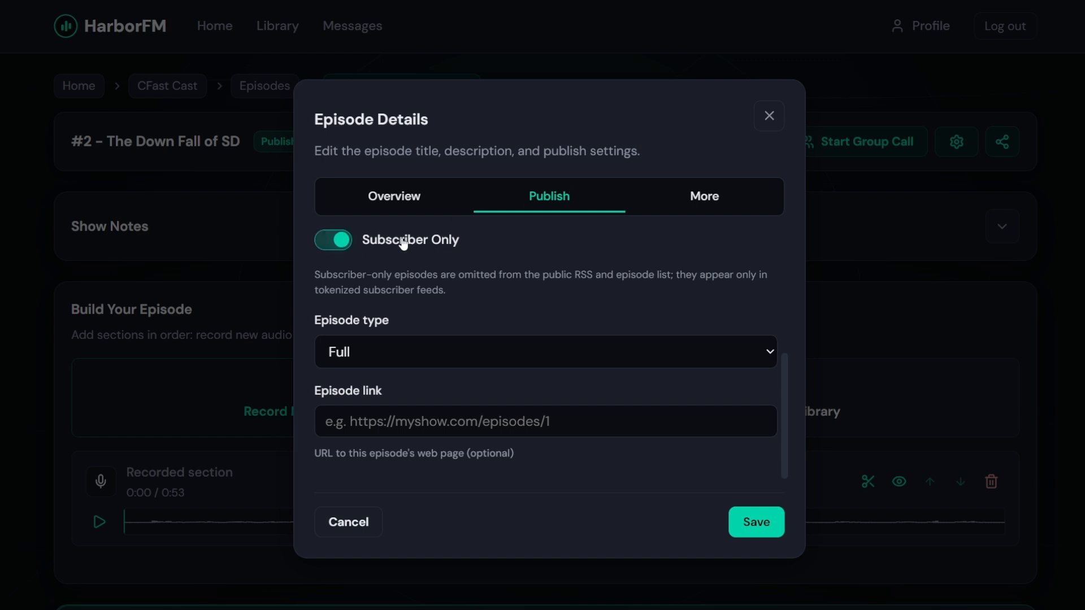
pyautogui.click(753, 518)
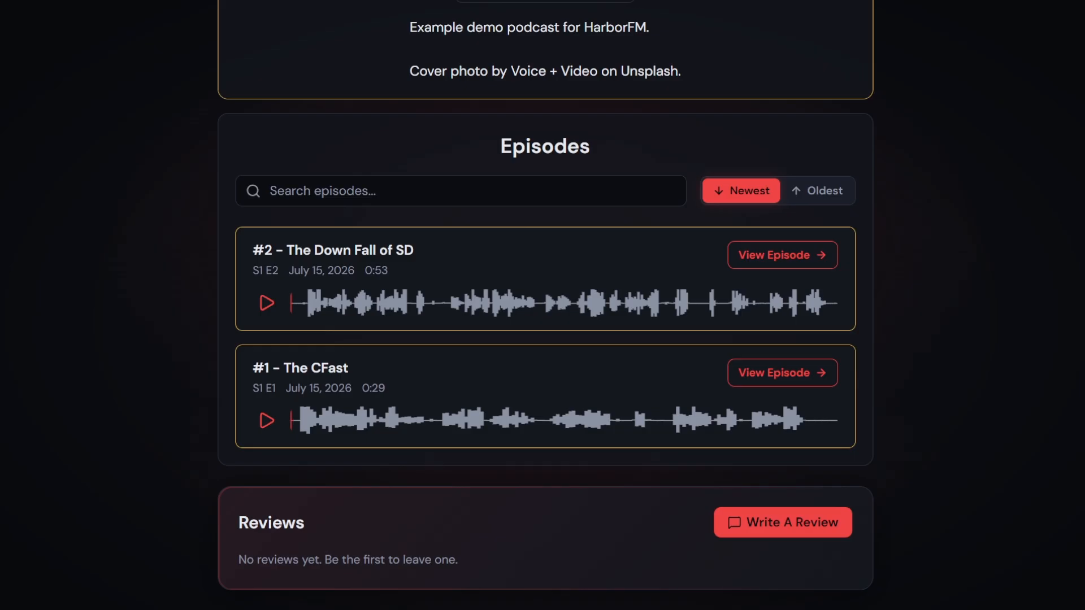
pyautogui.scroll(-7, 182, 229)
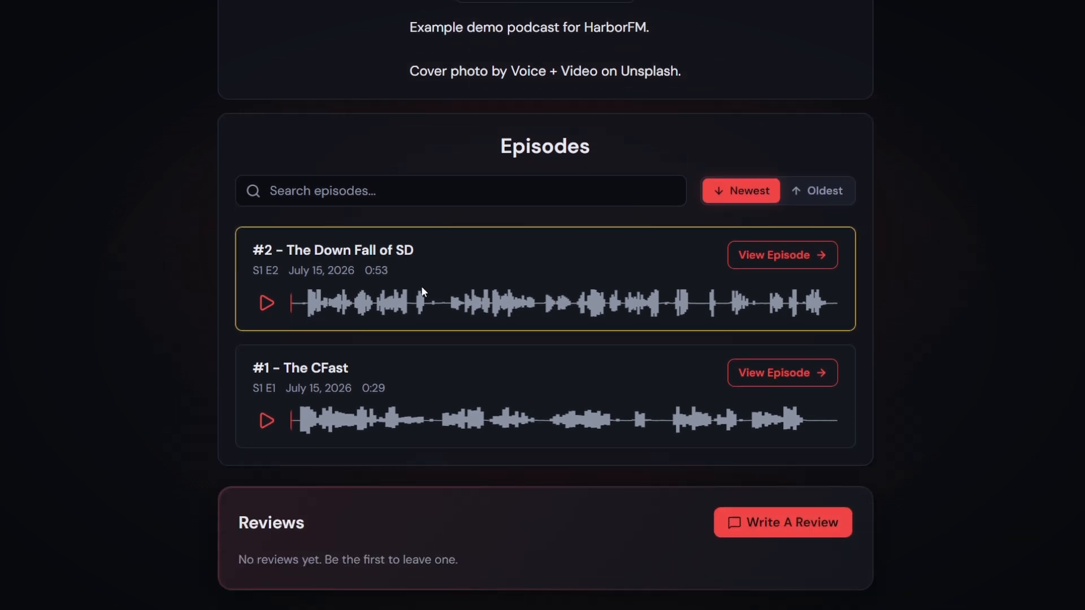
pyautogui.scroll(4, 185, 272)
pyautogui.scroll(3, 183, 272)
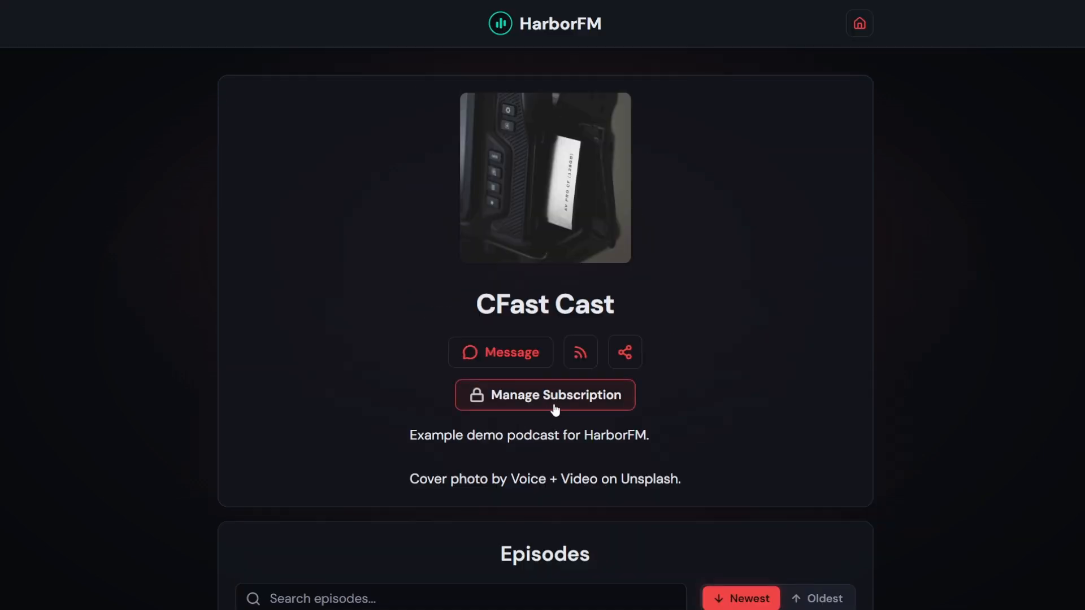
# Open Manage Subscription and check the active Monthly · $5.00 plan
pyautogui.click(556, 409)
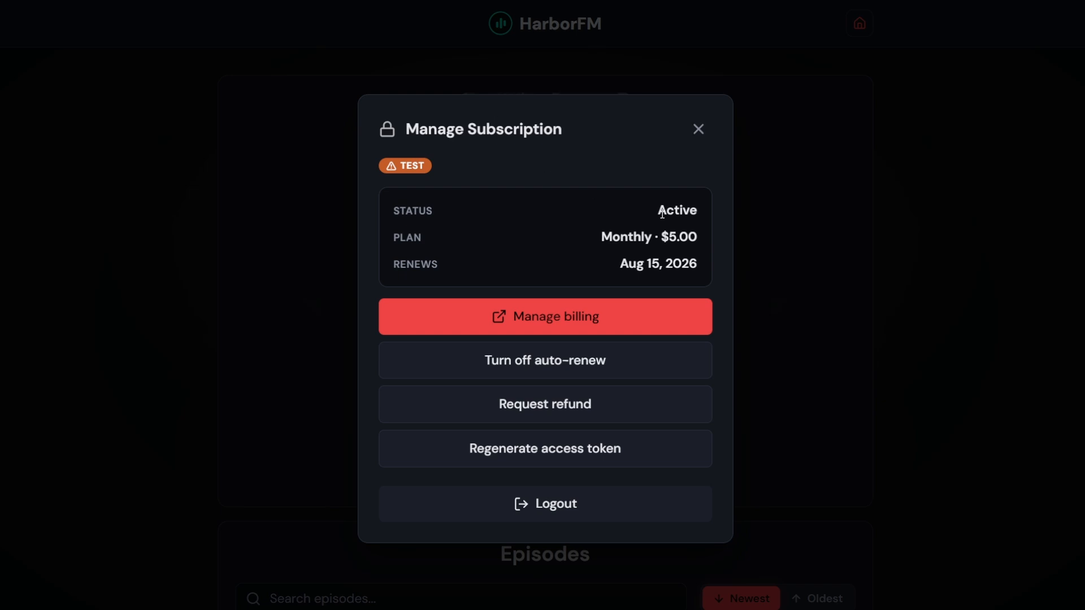
pyautogui.click(481, 226)
pyautogui.moveTo(585, 232); pyautogui.dragTo(721, 243)
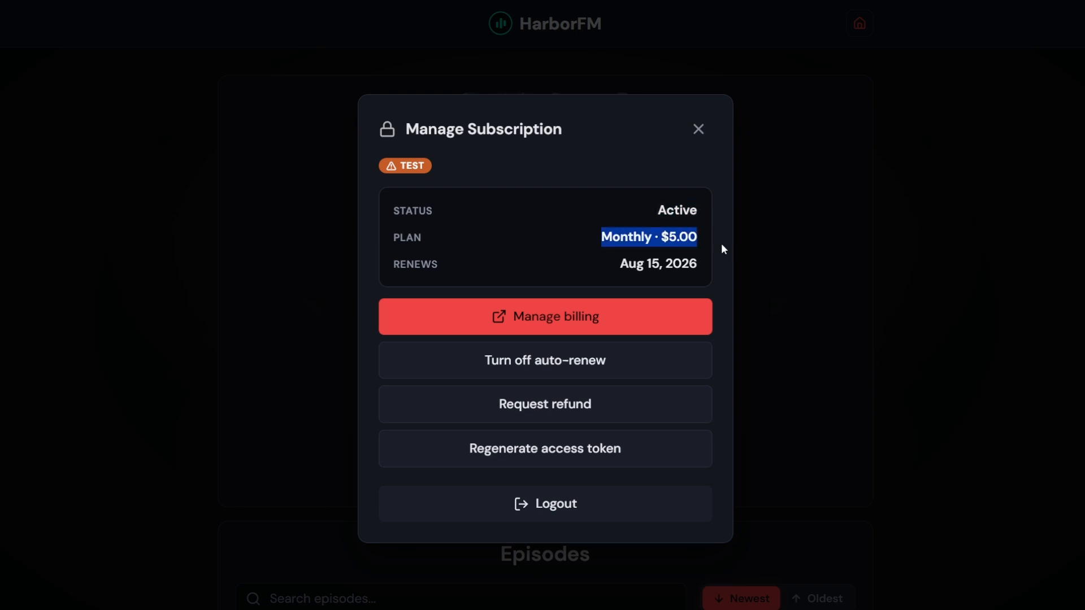
pyautogui.click(629, 234)
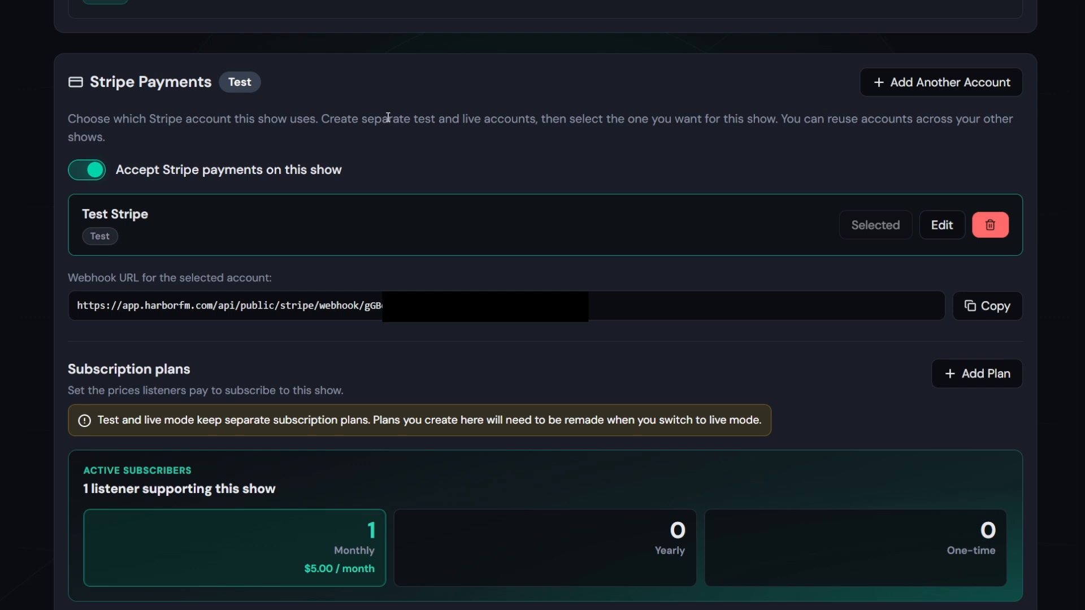
# Review the $5.00 / month subscriber entry and the Subscriber Tokens list in the admin view
pyautogui.scroll(-3, 243, 153)
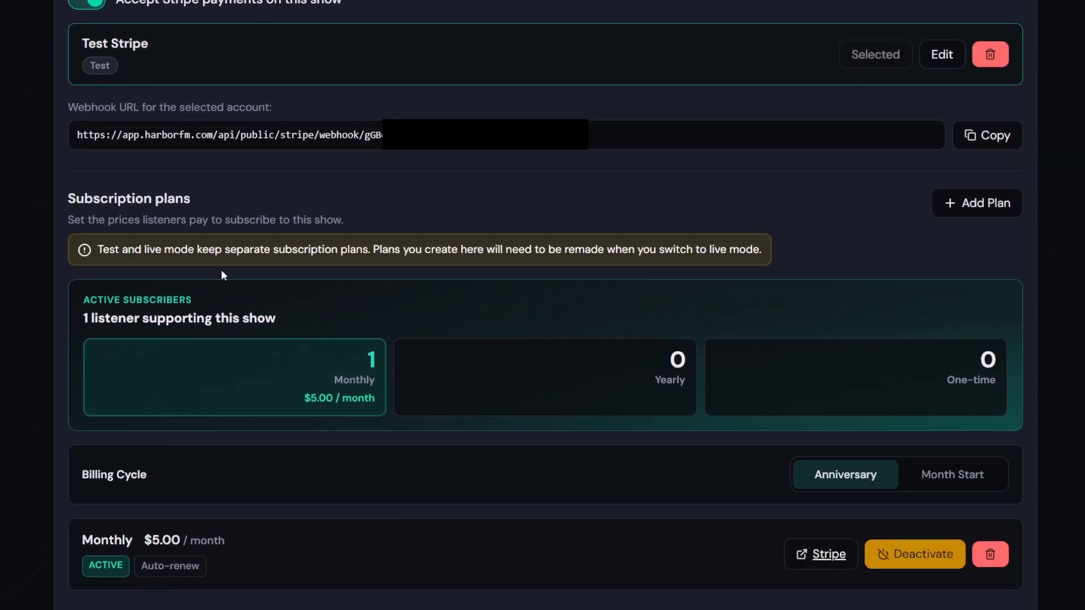
pyautogui.scroll(-2, 221, 275)
pyautogui.moveTo(91, 204); pyautogui.dragTo(264, 206)
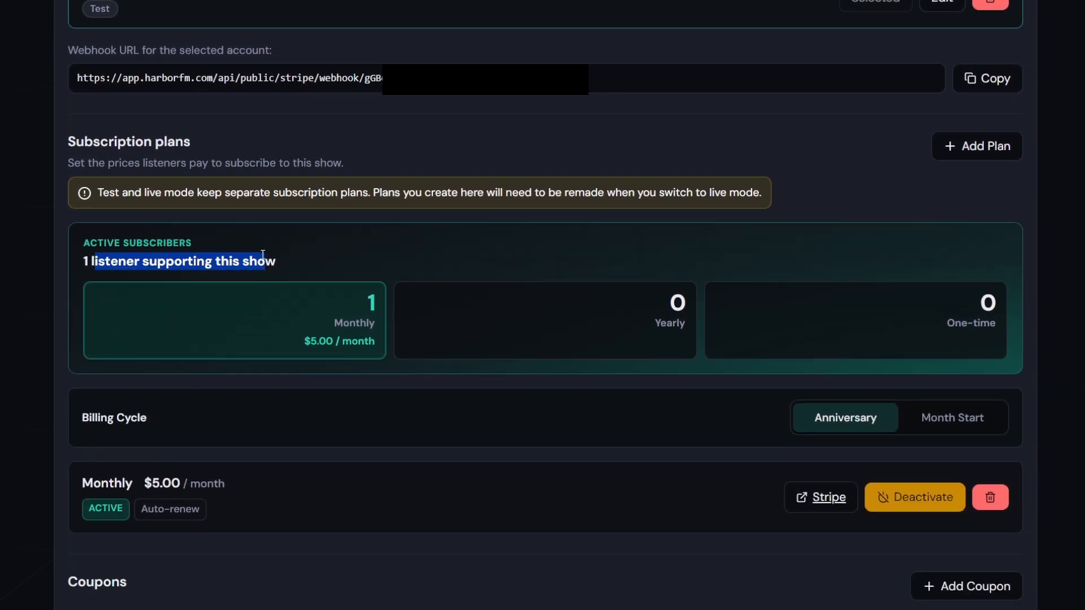
pyautogui.moveTo(309, 284); pyautogui.dragTo(381, 289)
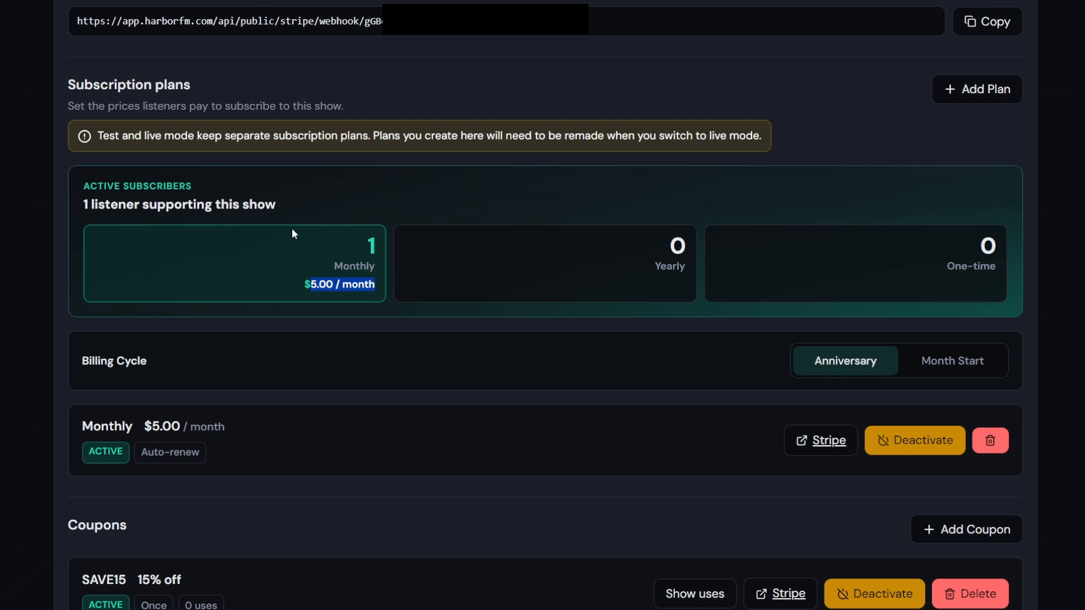
pyautogui.scroll(-8, 293, 232)
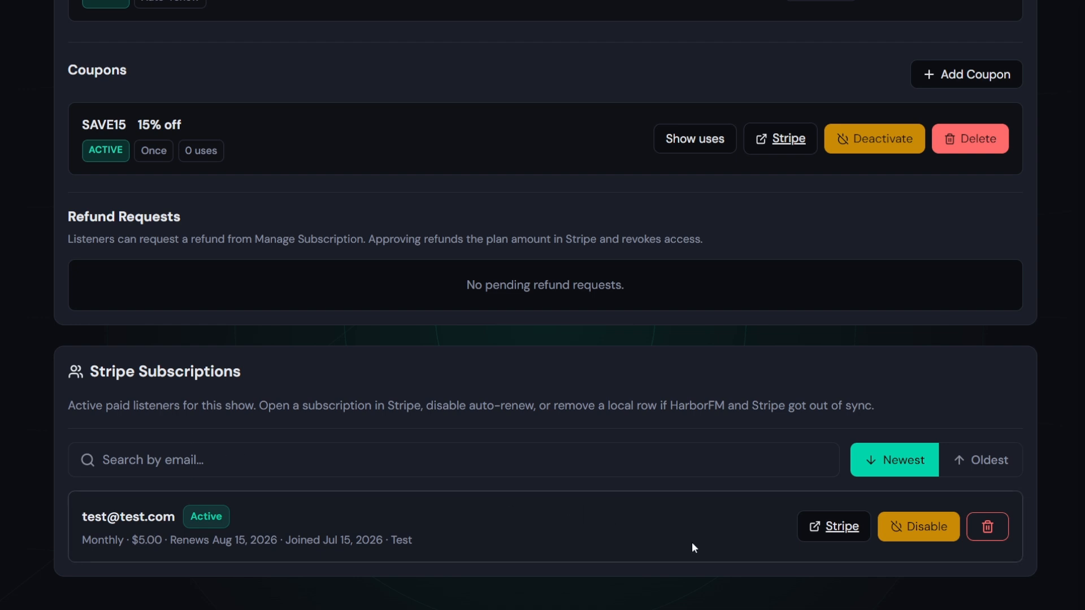
pyautogui.scroll(10, 576, 404)
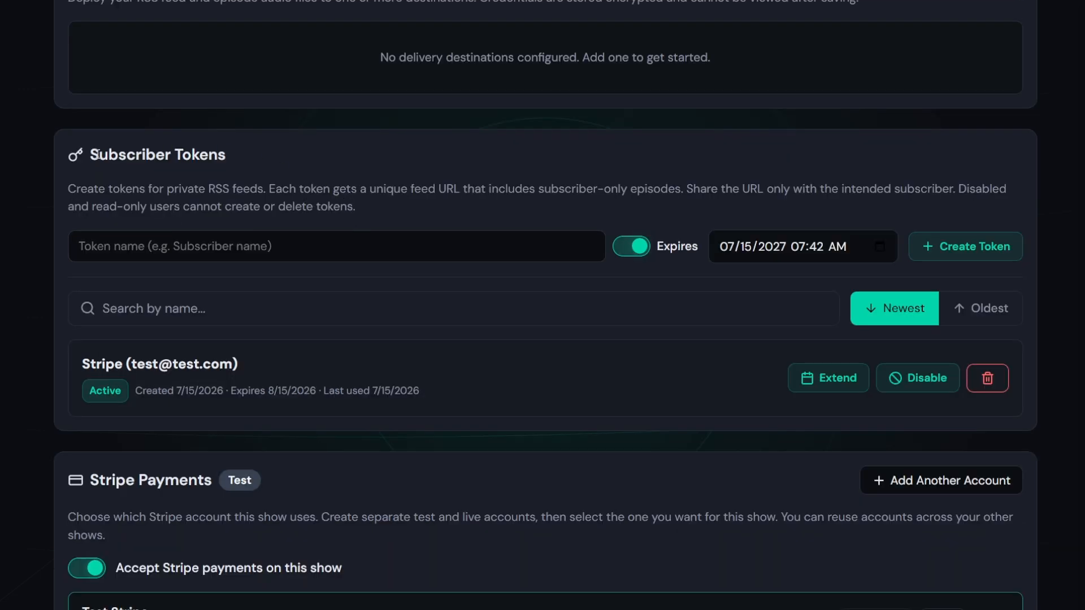
pyautogui.moveTo(97, 154); pyautogui.dragTo(235, 148)
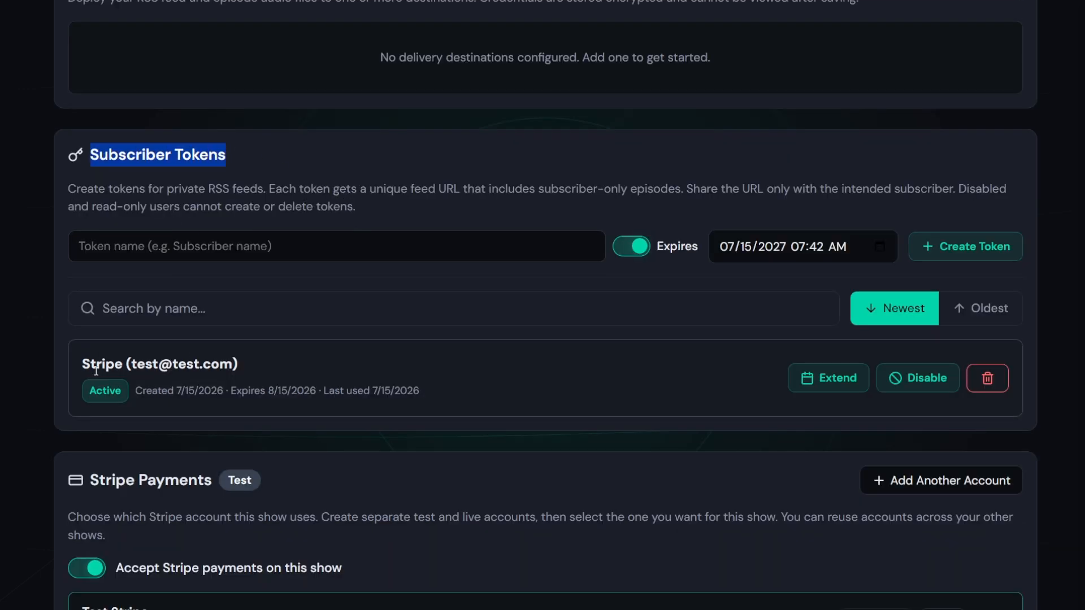
pyautogui.moveTo(83, 364); pyautogui.dragTo(225, 365)
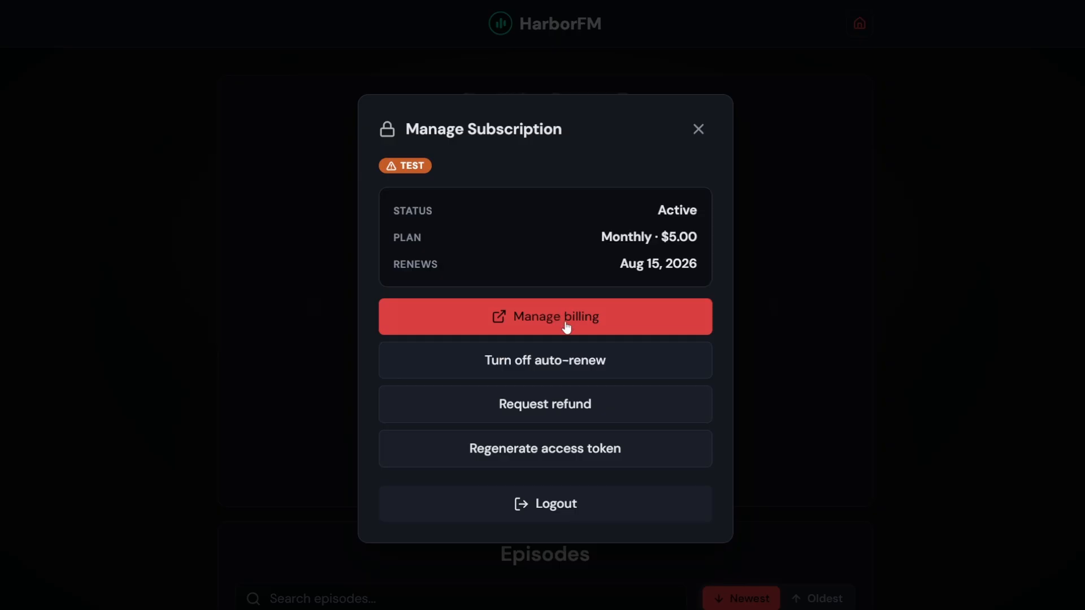
# Look at the Stripe billing portal, then request a refund for the monthly subscription and confirm
pyautogui.click(567, 326)
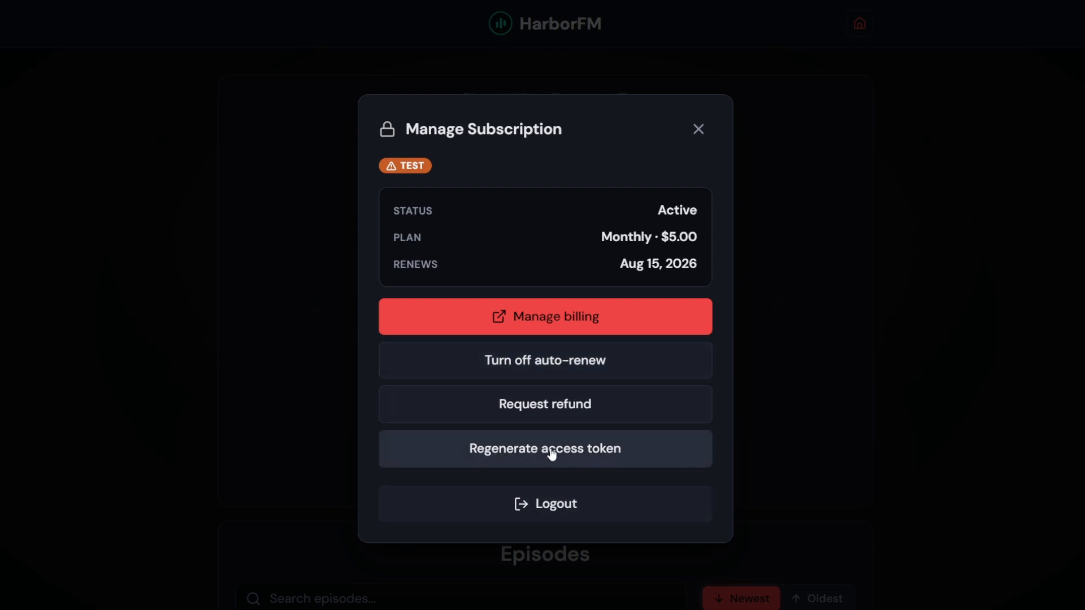
pyautogui.click(557, 413)
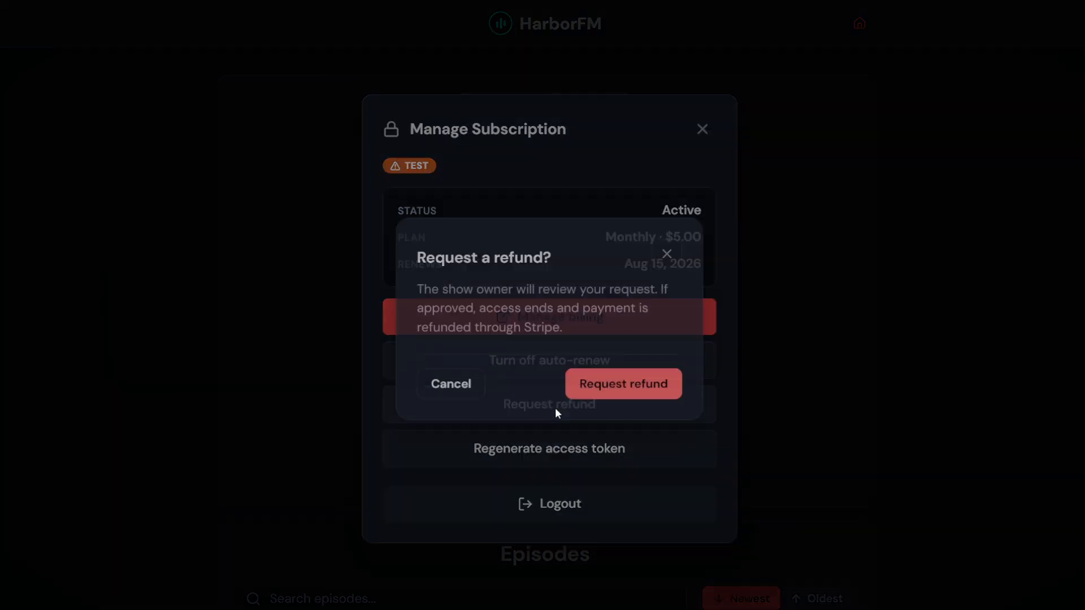
pyautogui.click(642, 384)
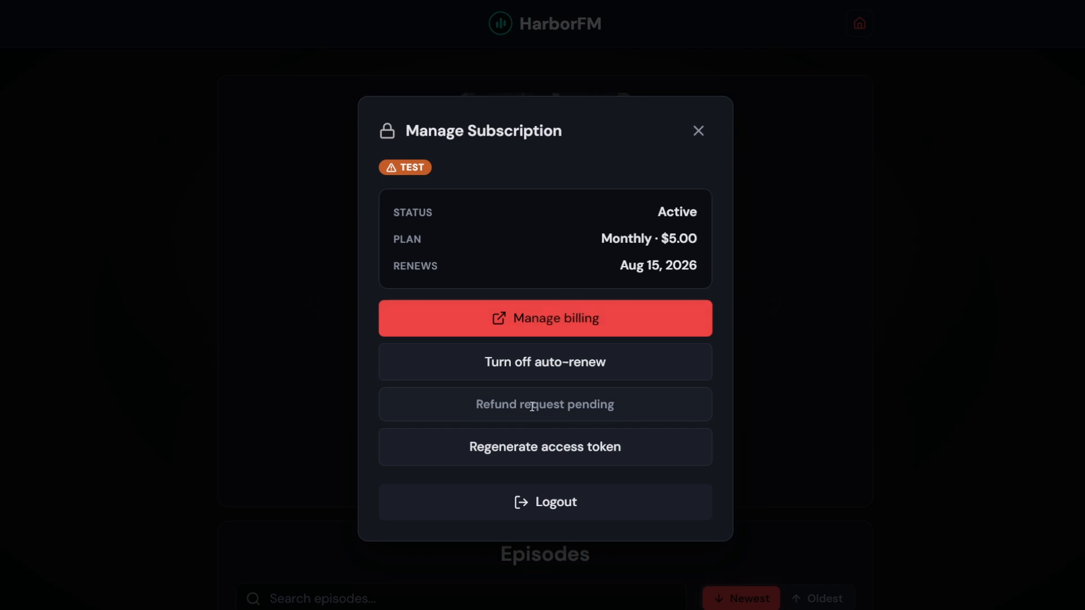
# Approve the pending refund request in the admin Refund Requests section and confirm the refund
pyautogui.moveTo(482, 405); pyautogui.dragTo(581, 398)
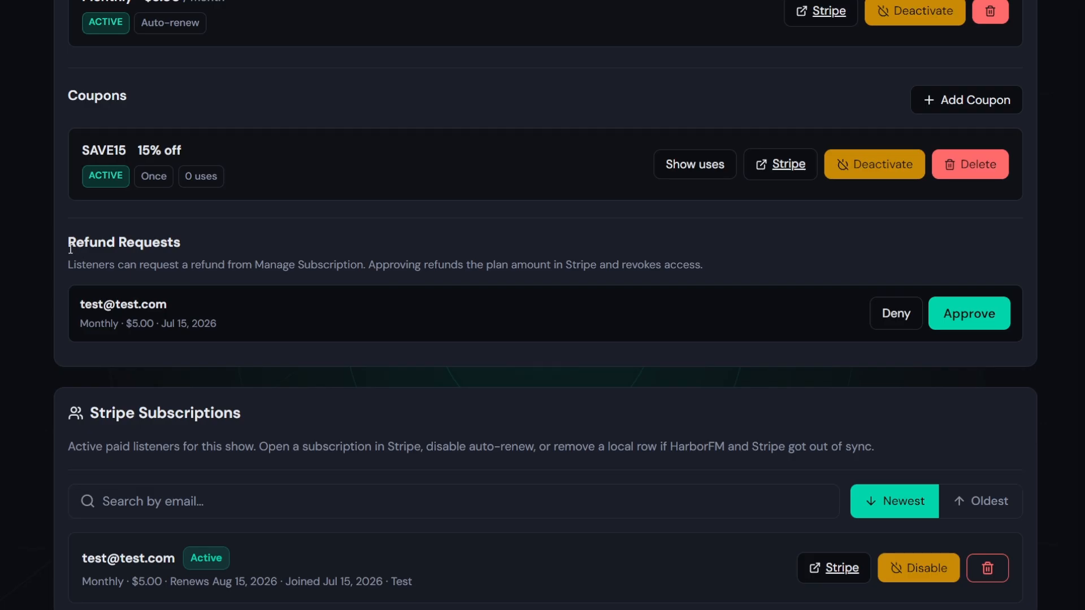
pyautogui.moveTo(68, 242); pyautogui.dragTo(184, 249)
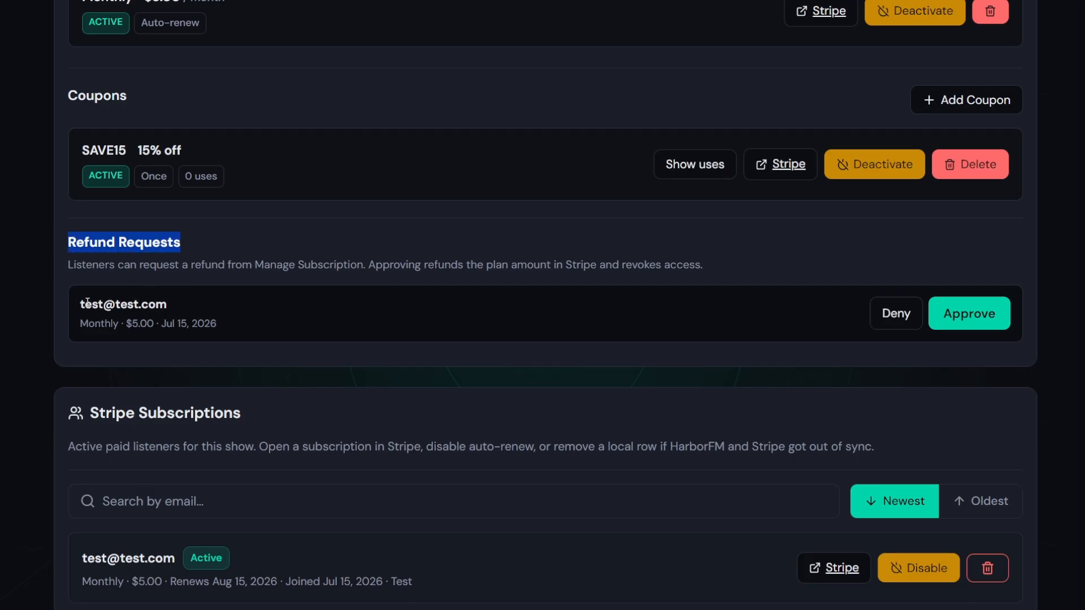
pyautogui.moveTo(80, 304); pyautogui.dragTo(221, 323)
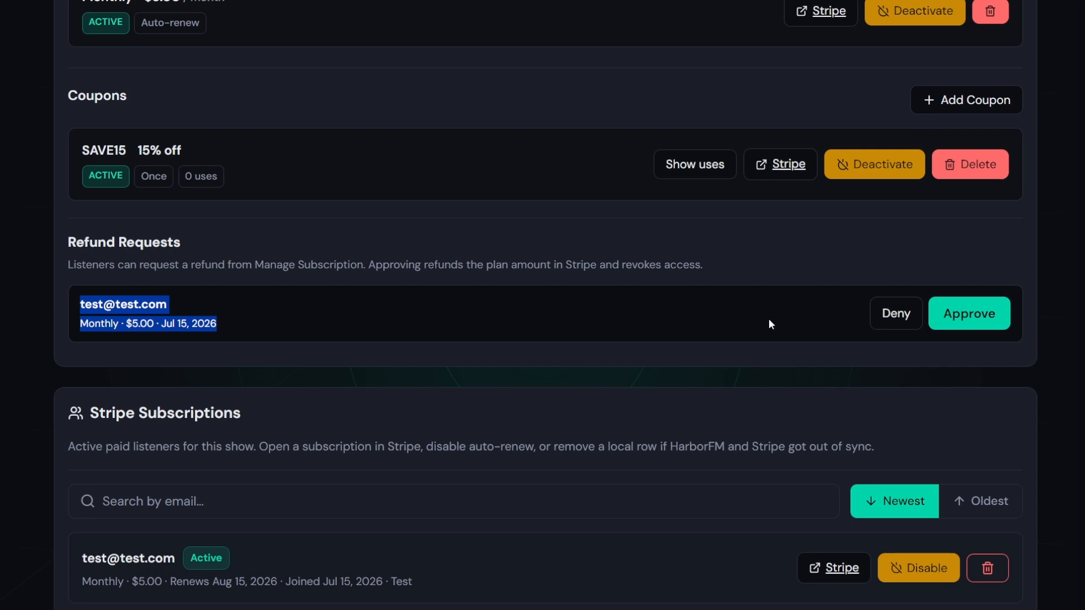
pyautogui.click(987, 322)
pyautogui.click(632, 380)
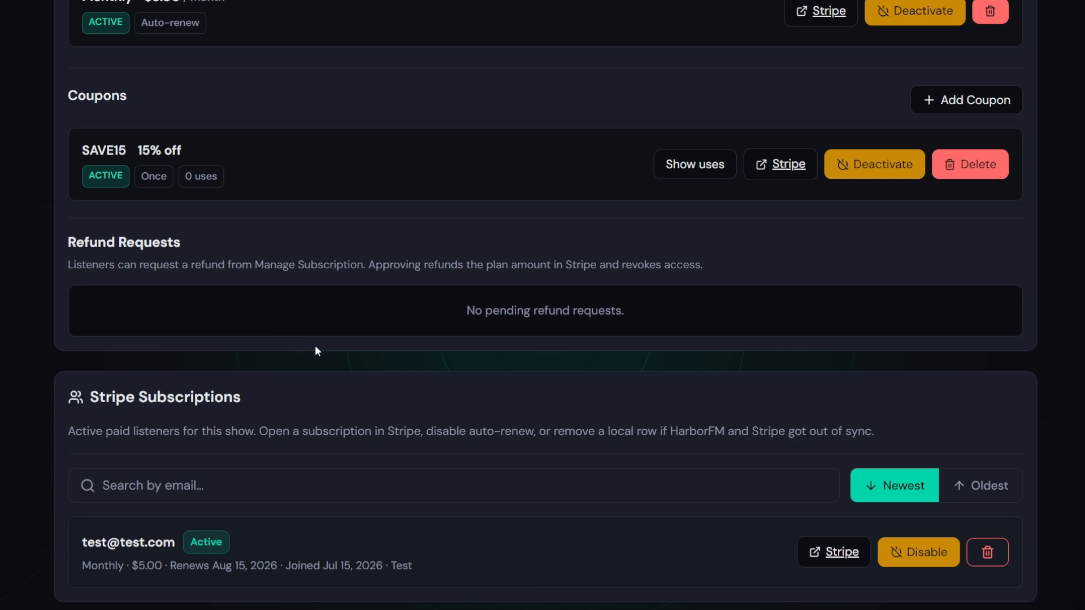
# Reload the public page and confirm the Monthly $5.00 subscription now shows Canceled
pyautogui.scroll(-1, 314, 345)
pyautogui.hotkey('alt', 'Left')
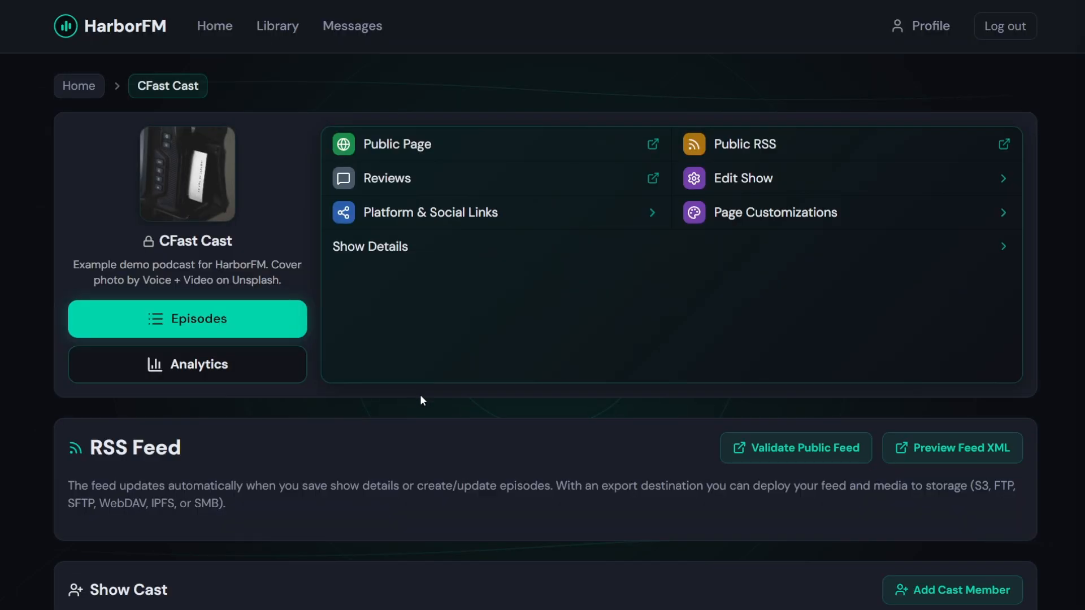
pyautogui.scroll(-20, 421, 396)
pyautogui.moveTo(619, 524); pyautogui.dragTo(467, 524)
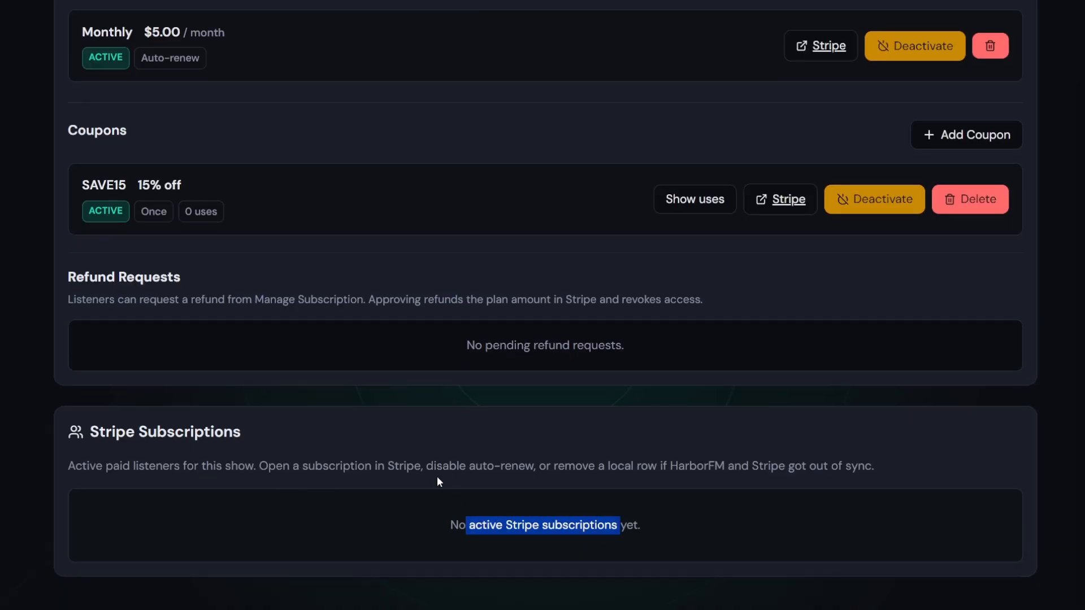
pyautogui.scroll(4, 365, 411)
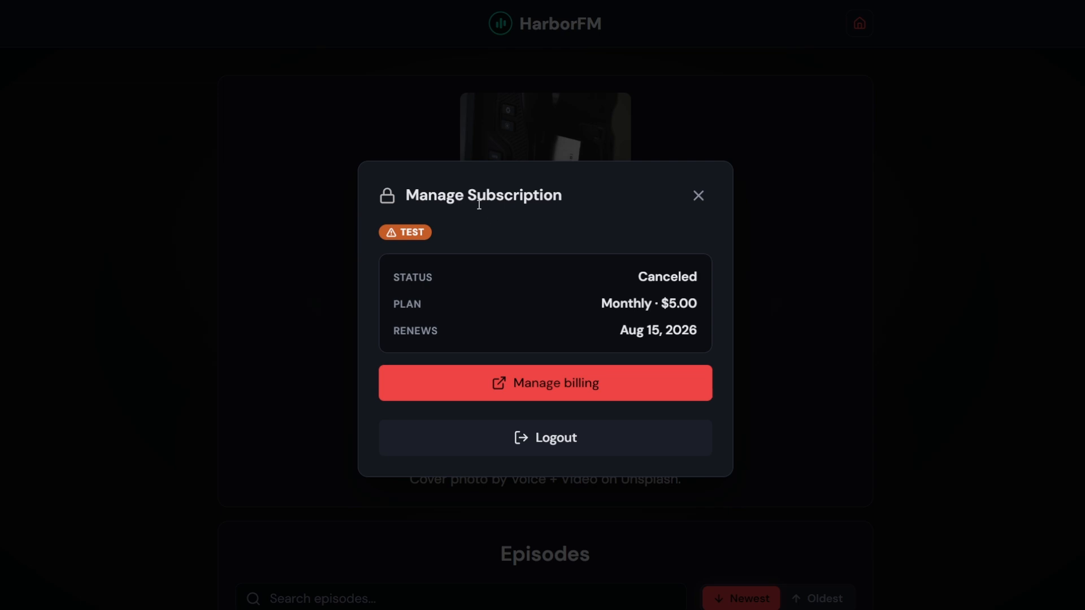